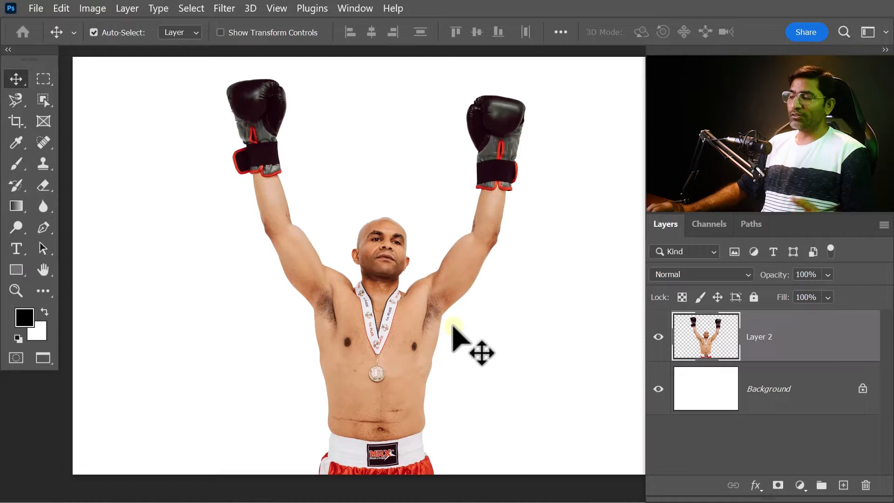
# Start Puppet Warp on the boxer's layer, hiding the mesh and showing it again.
pyautogui.click(388, 329)
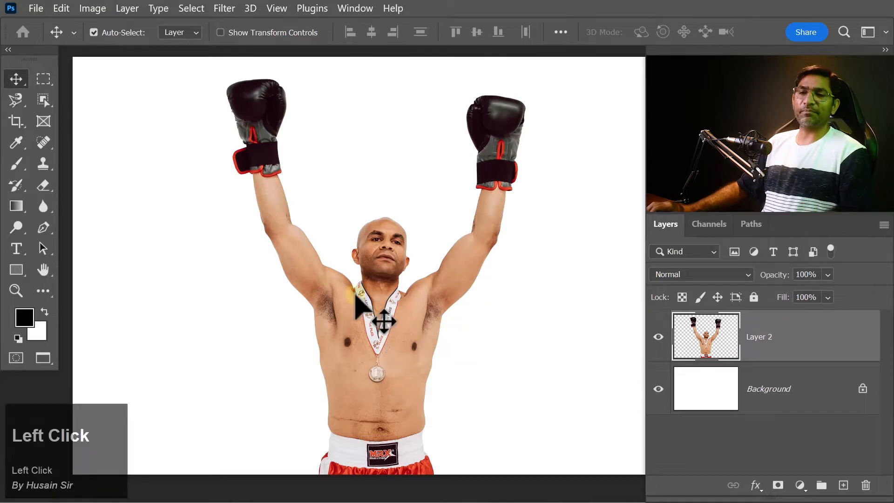
pyautogui.click(61, 8)
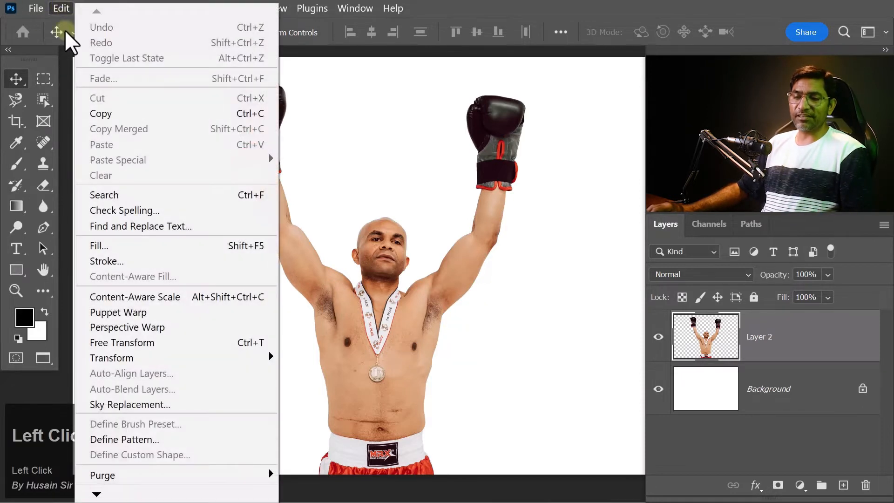
pyautogui.click(146, 312)
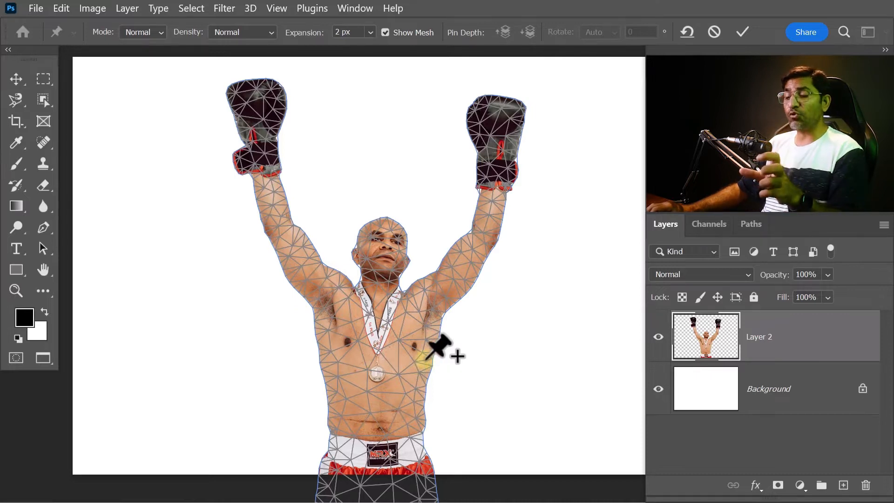
pyautogui.click(384, 32)
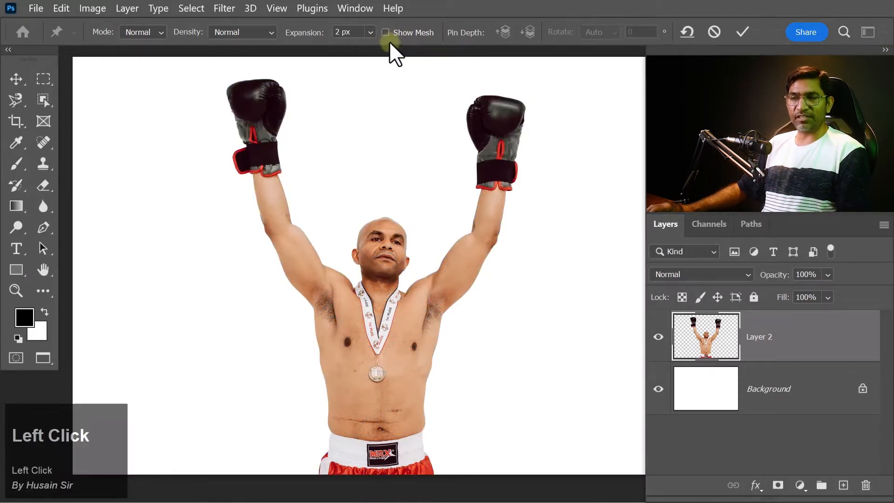
pyautogui.click(385, 32)
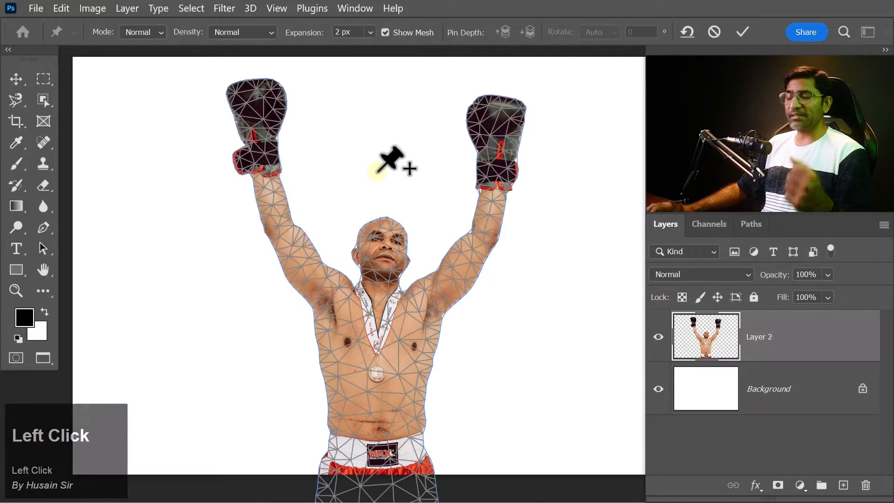
# Place a pin on the red shorts just below the waistband, test moving and rotating it, and undo the test.
pyautogui.click(380, 472)
pyautogui.scroll(-1, 384, 467)
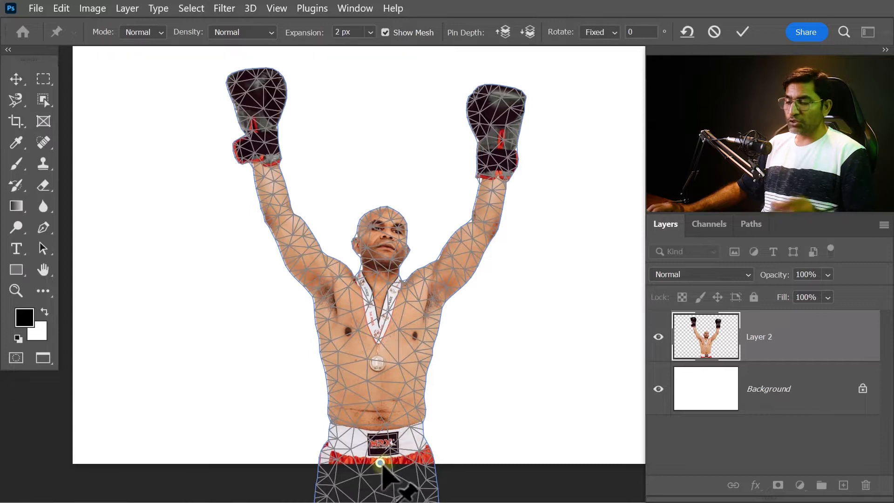
pyautogui.moveTo(380, 463); pyautogui.dragTo(388, 444)
pyautogui.hotkey('ctrl', 'z')
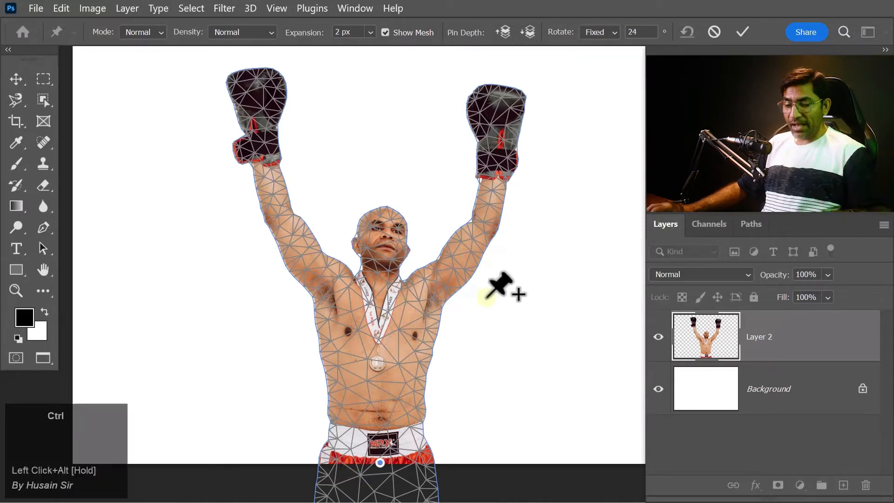
pyautogui.hotkey('ctrl', 'z')
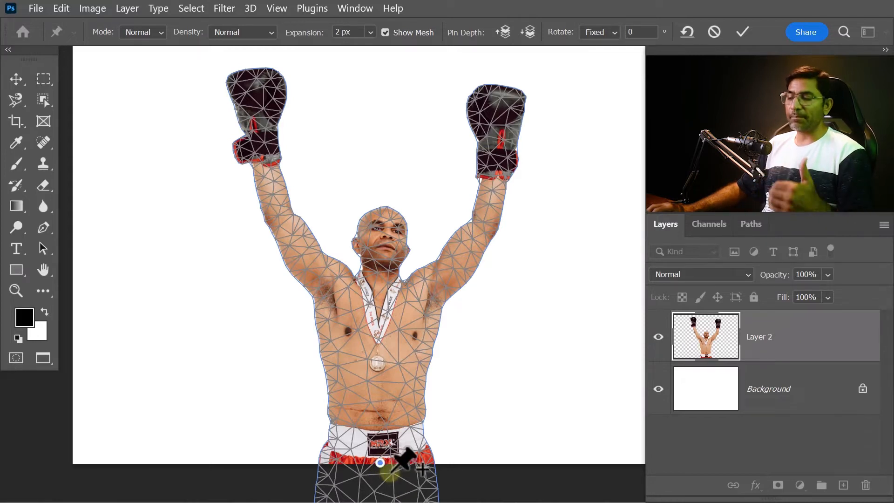
# Add a pin near the navel, try shifting it upward and rotating the torso by -55 degrees, and undo both changes.
pyautogui.click(380, 418)
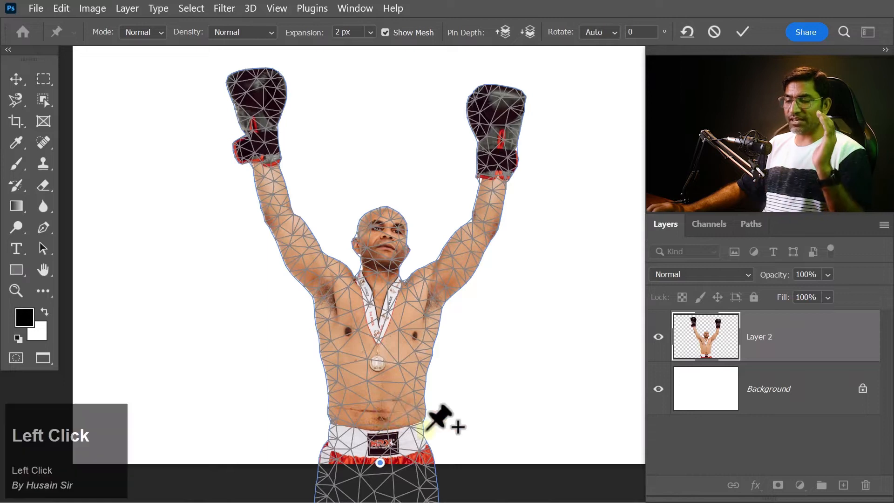
pyautogui.moveTo(380, 417)
pyautogui.mouseDown()
pyautogui.moveTo(352, 418)
pyautogui.moveTo(417, 410)
pyautogui.moveTo(380, 408)
pyautogui.mouseUp()
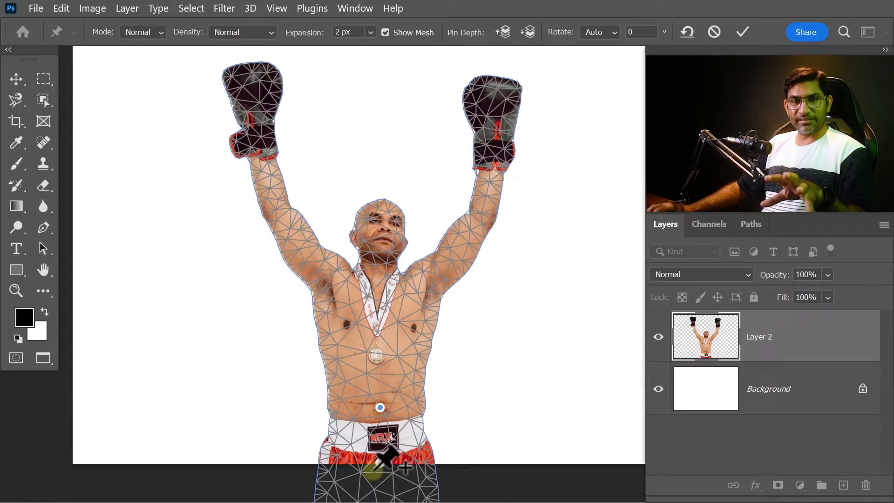
pyautogui.click(380, 408)
pyautogui.hotkey('ctrl', 'z')
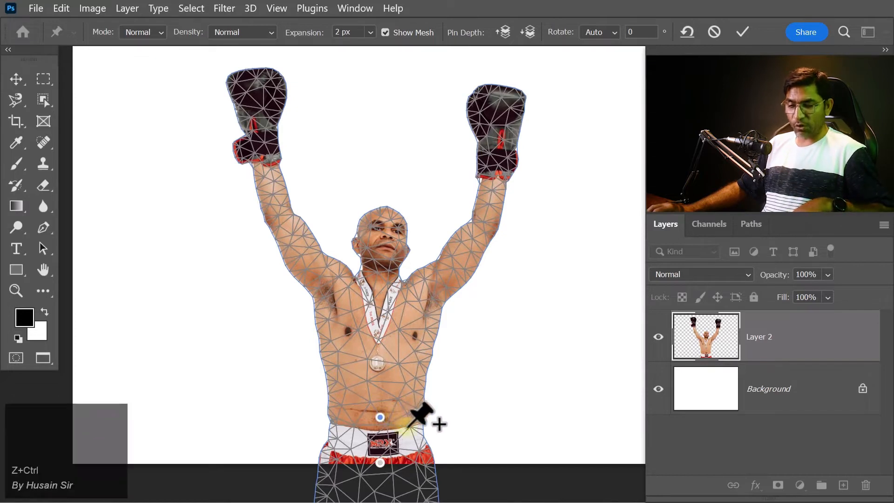
pyautogui.moveTo(415, 419); pyautogui.dragTo(392, 392)
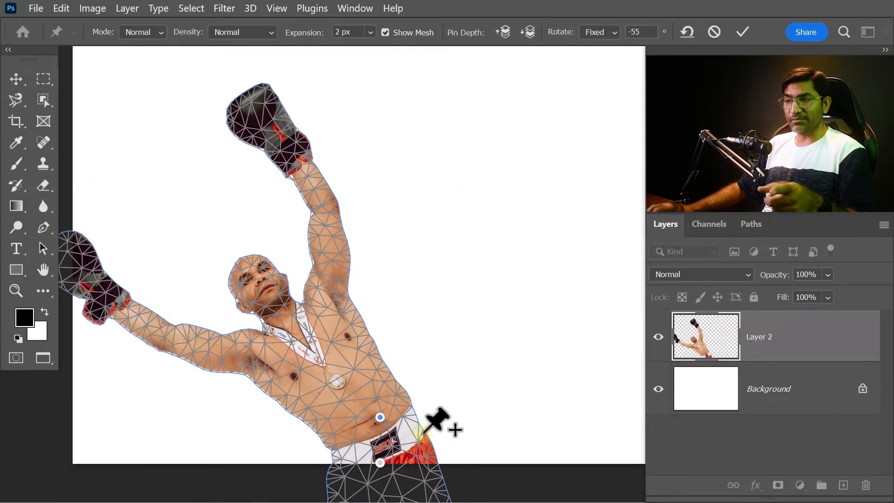
pyautogui.hotkey('ctrl', 'alt', 'z')
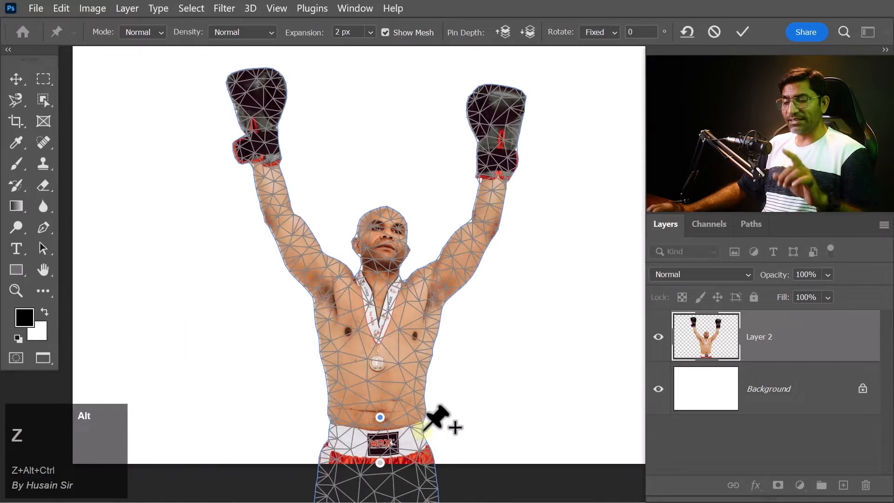
# Set the warp mode to Rigid, try bending the torso with the navel pin, and replace that pin with a fresh one.
pyautogui.click(154, 32)
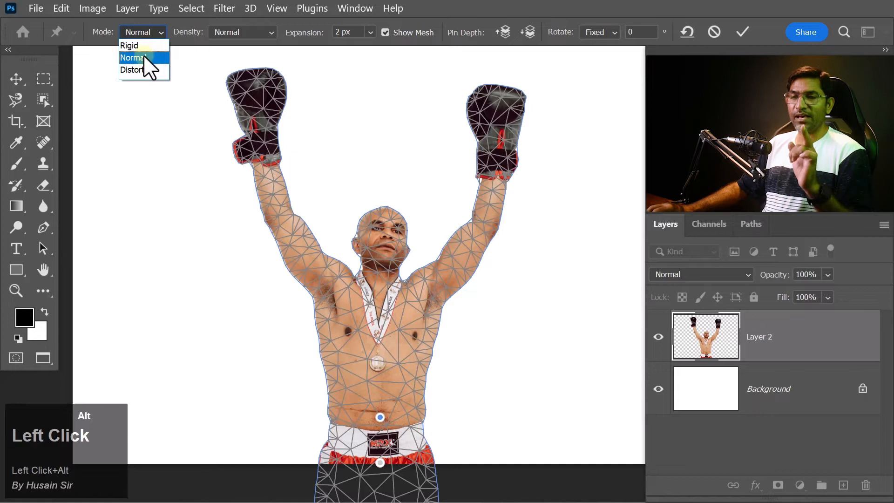
pyautogui.click(133, 45)
pyautogui.moveTo(380, 417); pyautogui.dragTo(445, 425)
pyautogui.keyDown('alt'); pyautogui.click(445, 425); pyautogui.keyUp('alt')
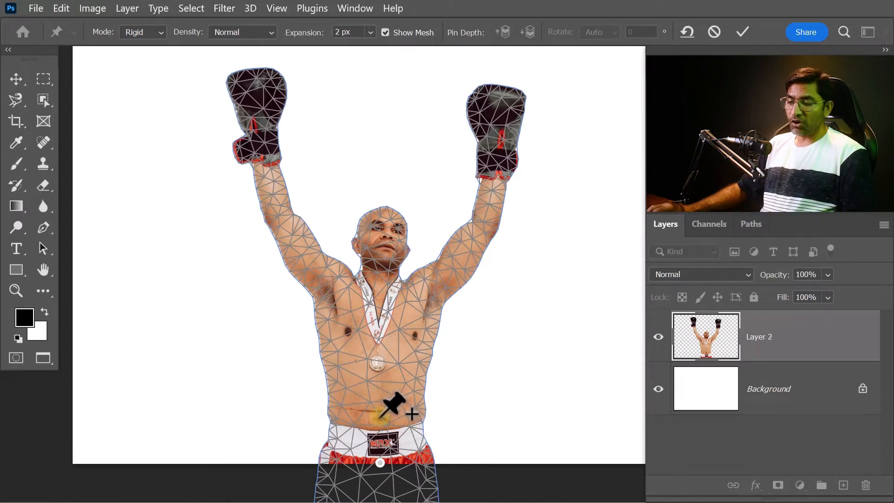
pyautogui.click(380, 417)
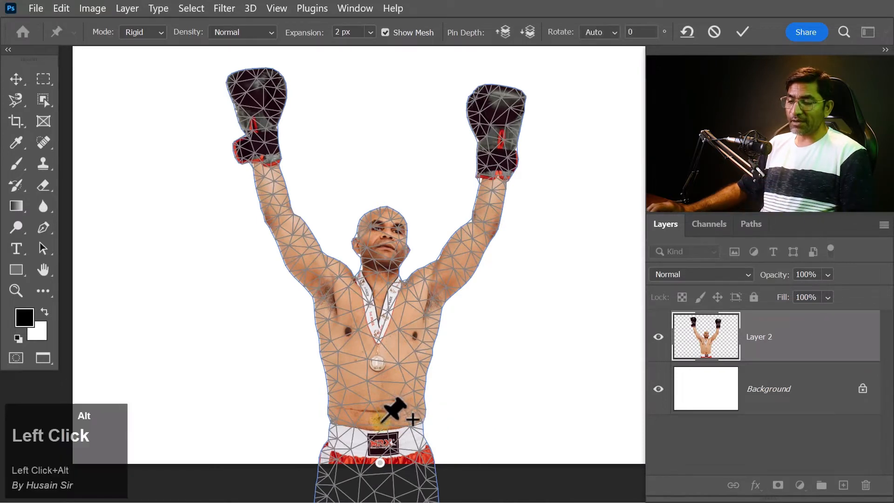
# Set the warp mode to Distort, try pulling the navel pin slightly downward, undo the distortion and delete the pin.
pyautogui.click(156, 35)
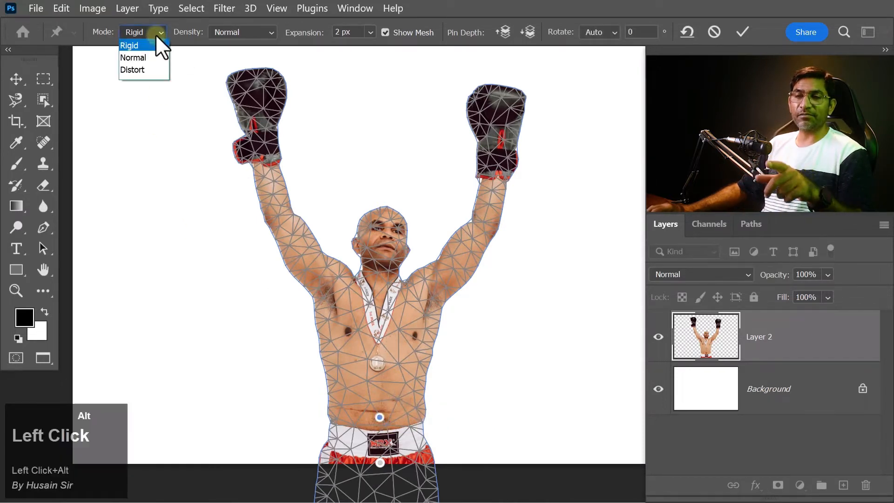
pyautogui.click(135, 70)
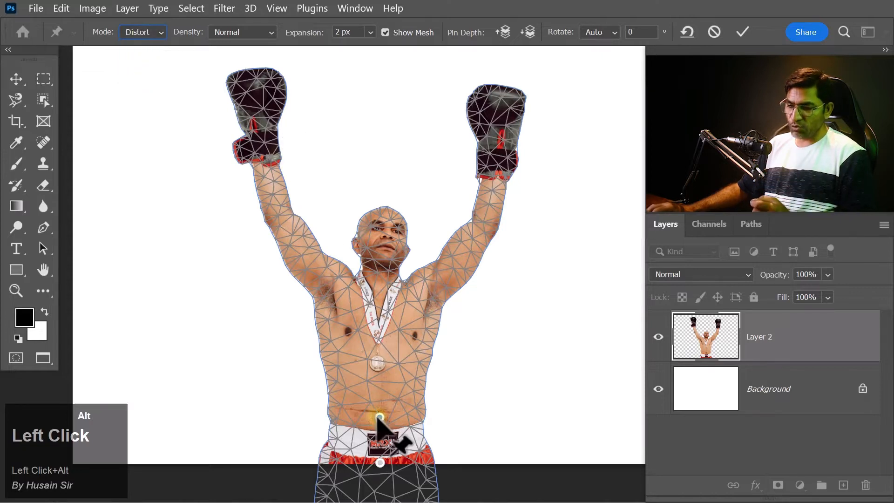
pyautogui.moveTo(379, 417)
pyautogui.mouseDown()
pyautogui.moveTo(379, 401)
pyautogui.moveTo(379, 421)
pyautogui.mouseUp()
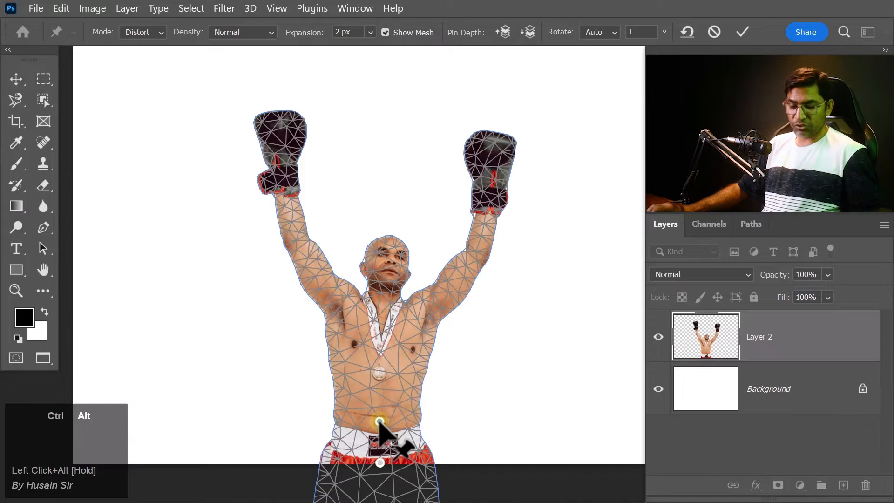
pyautogui.hotkey('ctrl', 'alt', 'z')
pyautogui.keyDown('alt'); pyautogui.click(380, 402); pyautogui.keyUp('alt')
pyautogui.hotkey('alt', 'Delete')
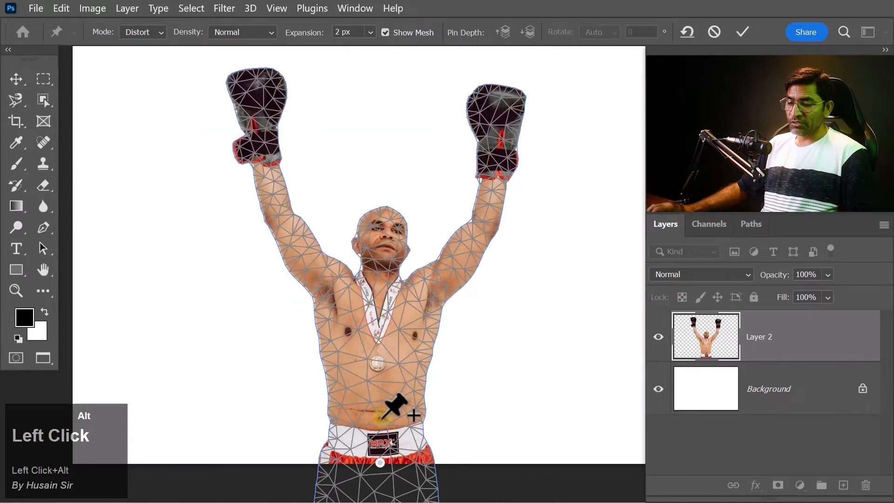
# Pin the boxer's navel and the base of his neck, with the warp mode set to Normal.
pyautogui.click(381, 418)
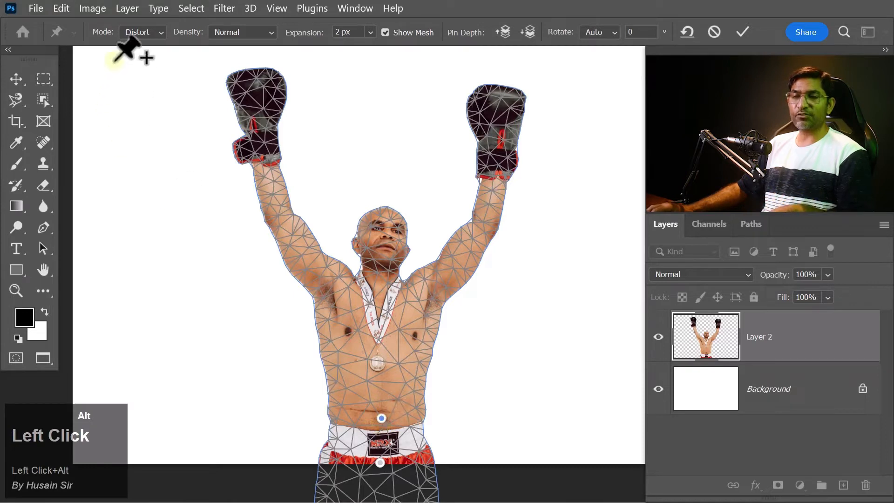
pyautogui.click(146, 32)
pyautogui.click(140, 58)
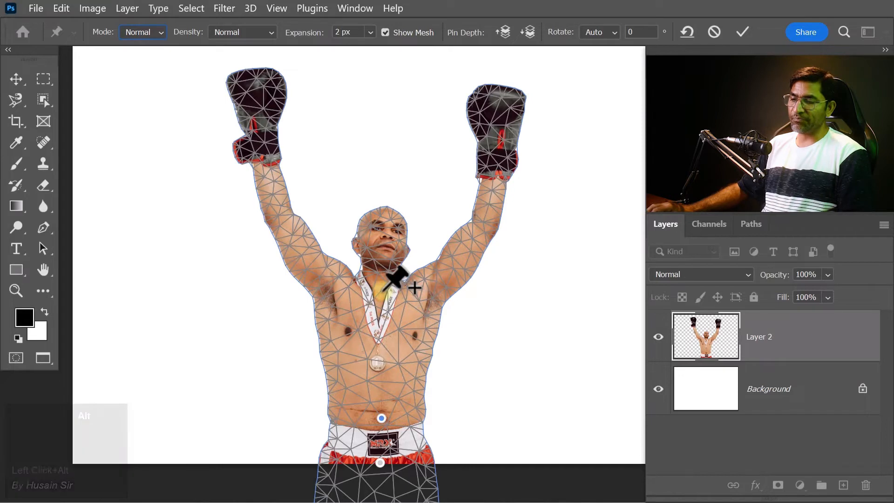
pyautogui.click(383, 291)
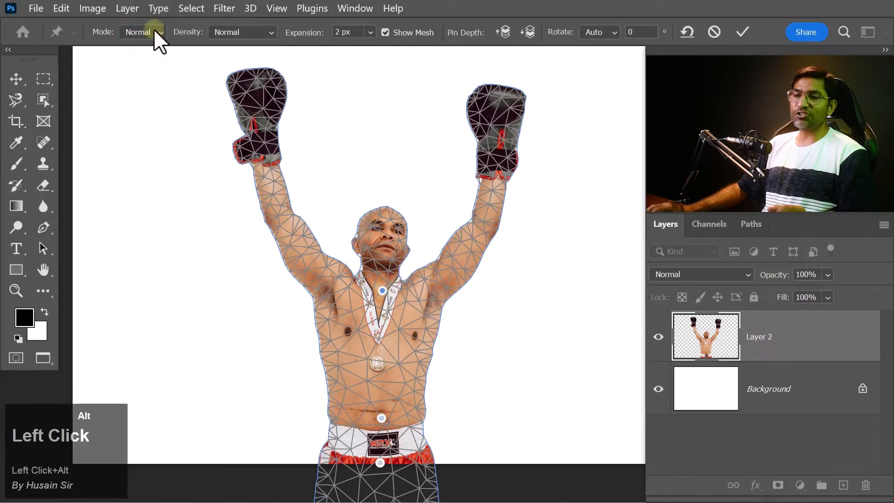
# Try Distort mode by pulling the neck pin up and sideways to enlarge the tilted upper body, and remove the pin.
pyautogui.click(146, 74)
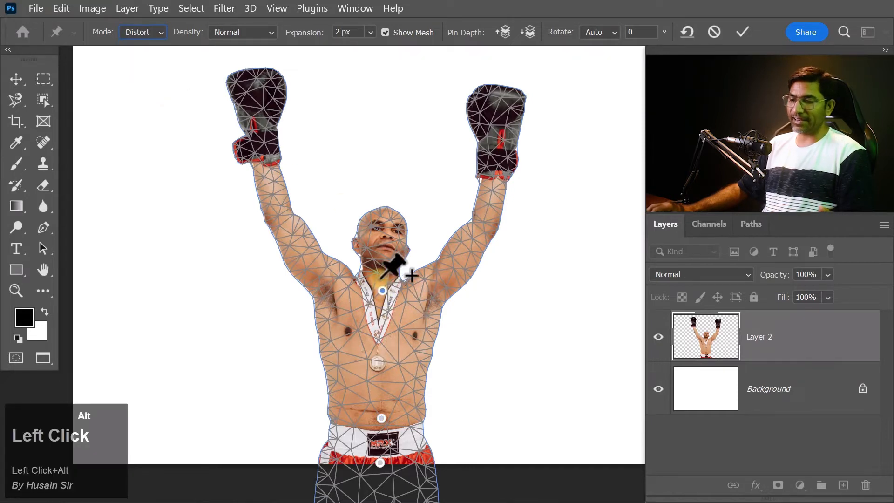
pyautogui.moveTo(382, 291); pyautogui.dragTo(305, 257)
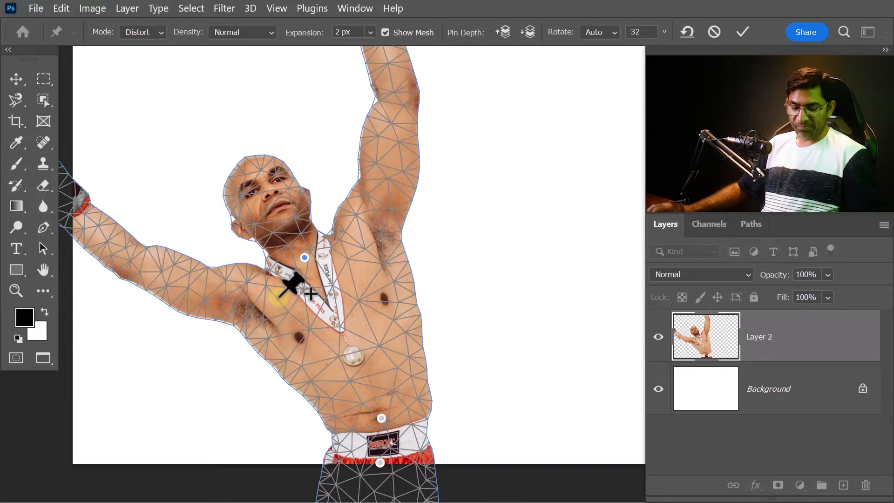
pyautogui.keyDown('alt'); pyautogui.click(304, 258); pyautogui.keyUp('alt')
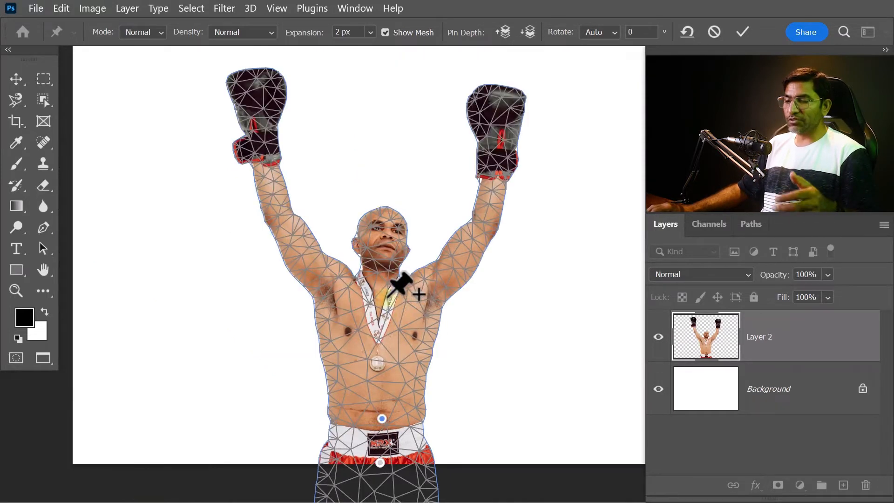
# Pin the upper chest between the medal ribbons, test bending the torso with a -46 degree rotation, and undo the rotation.
pyautogui.keyDown('alt'); pyautogui.click(382, 298); pyautogui.keyUp('alt')
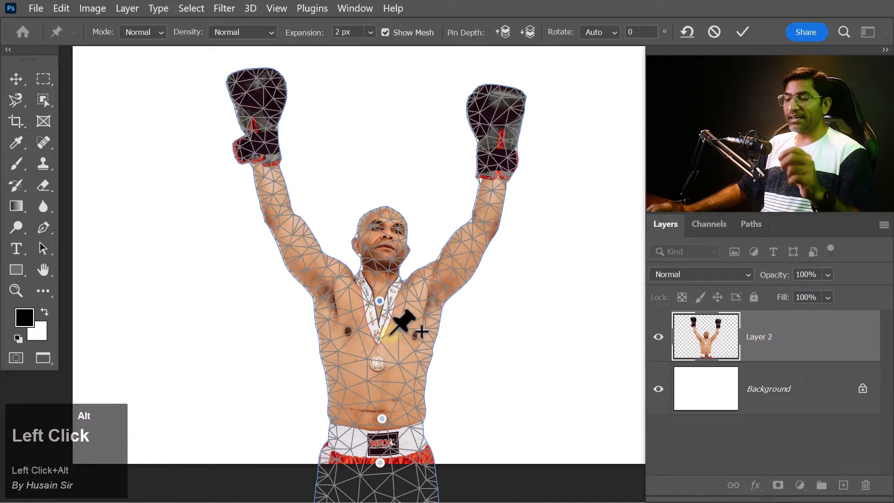
pyautogui.moveTo(383, 302); pyautogui.dragTo(419, 269)
pyautogui.hotkey('ctrl', 'z')
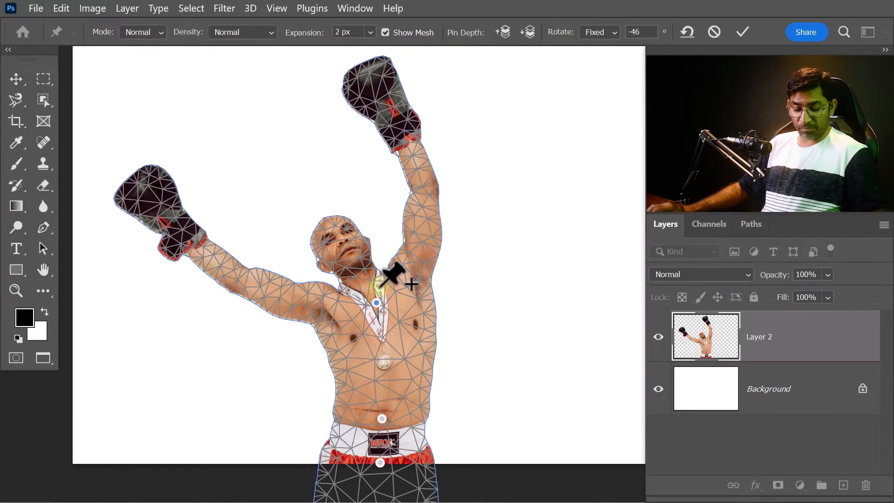
pyautogui.hotkey('ctrl', 'z')
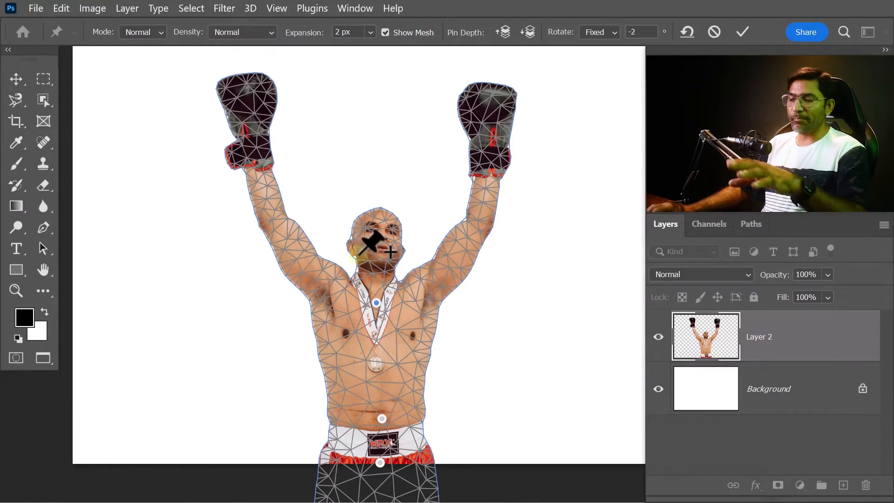
# Try the Fewer Points mesh density and set the density to More Points.
pyautogui.click(270, 32)
pyautogui.click(238, 45)
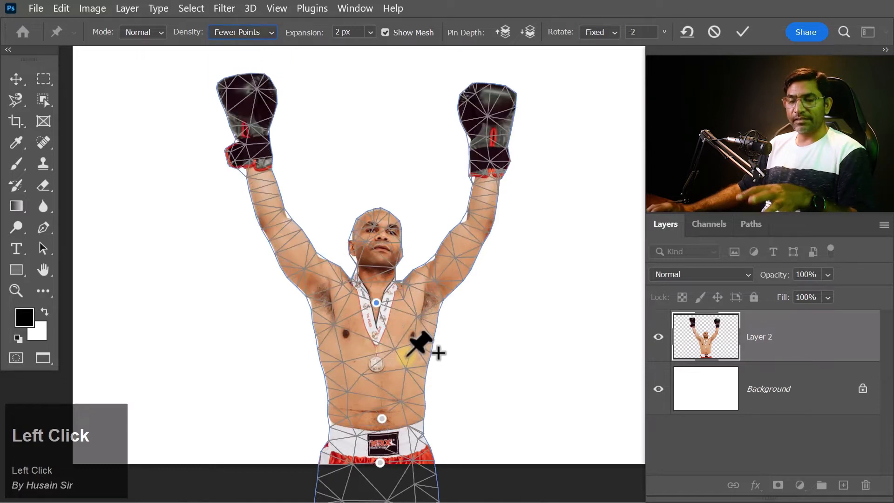
pyautogui.click(265, 34)
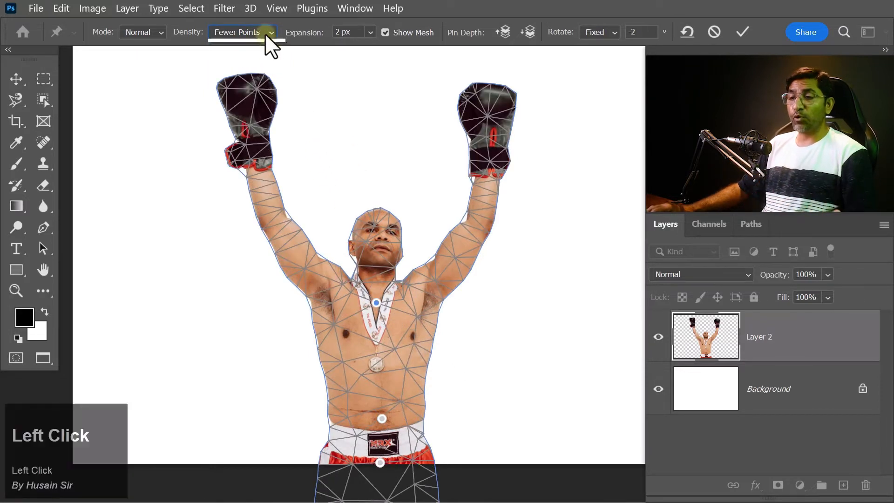
pyautogui.click(247, 69)
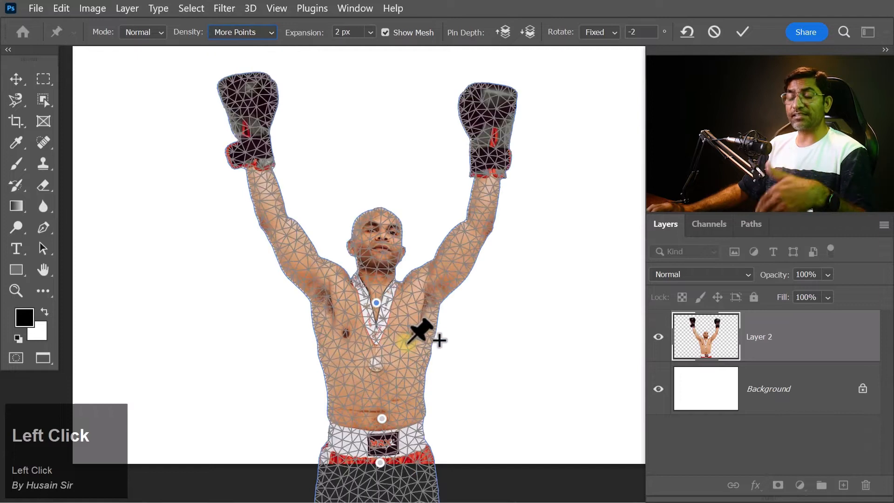
# Lean the torso sideways with the chest pin, try rotating it to -70 degrees, undo the rotation and reselect the pin.
pyautogui.moveTo(375, 303); pyautogui.dragTo(356, 238)
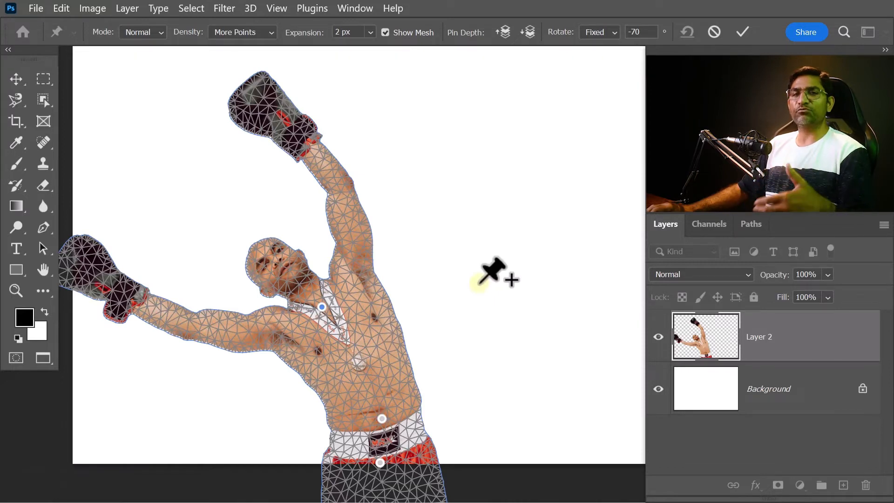
pyautogui.hotkey('ctrl', 'z')
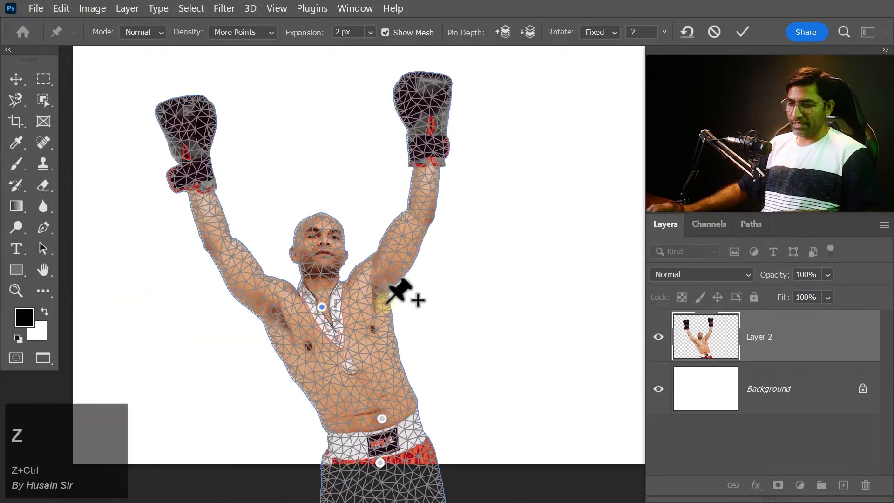
pyautogui.click(323, 307)
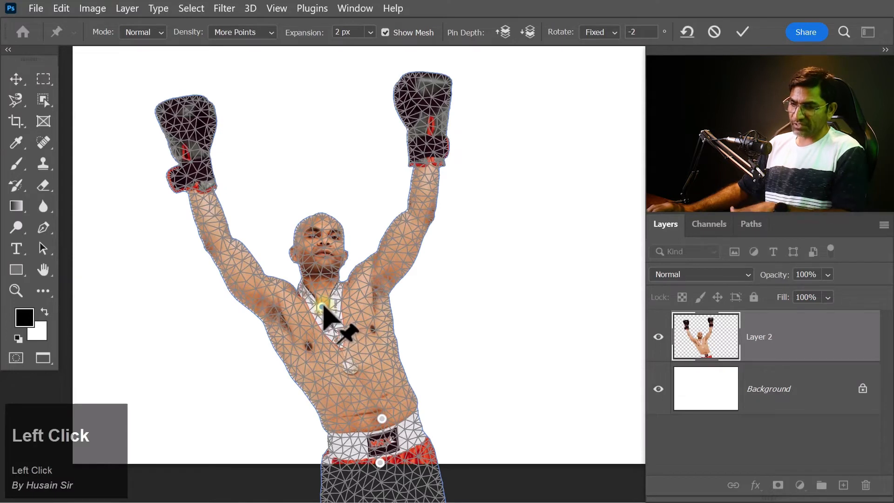
# Remove the upper chest pin and set the mesh density to Normal.
pyautogui.press('Delete')
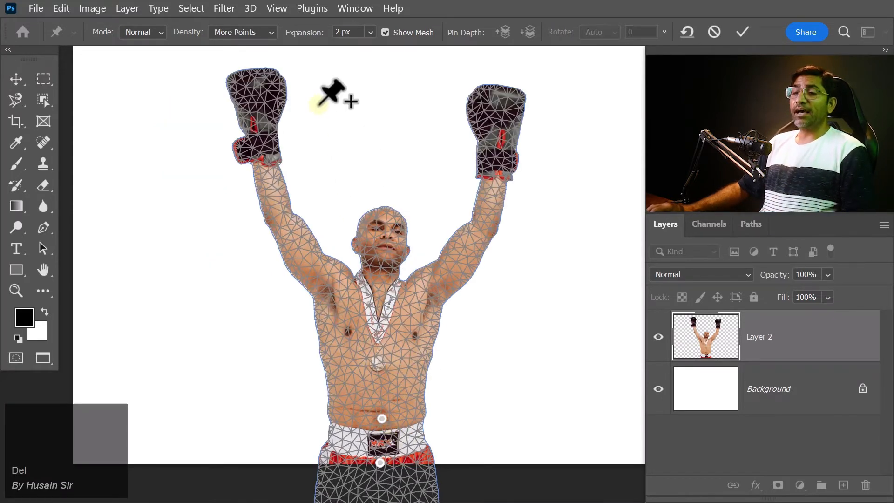
pyautogui.click(262, 32)
pyautogui.click(239, 57)
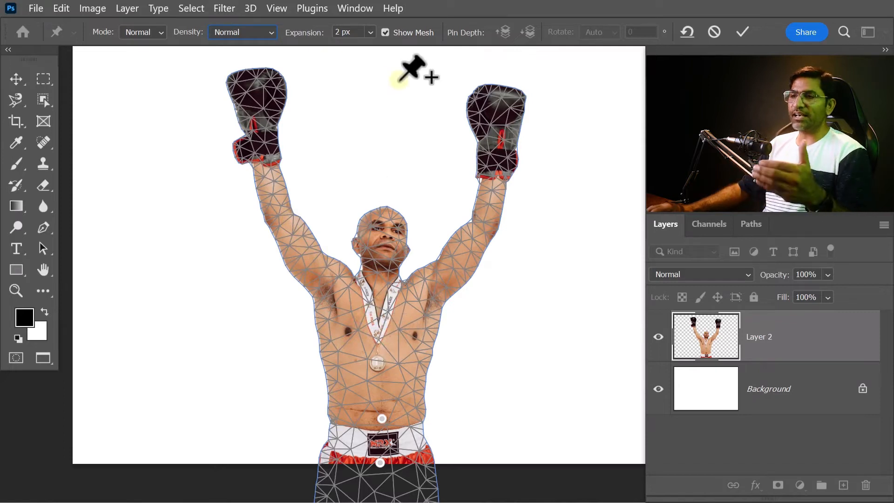
# Try mesh expansions of 72, 50 and -20 px, and set the expansion to 2 px.
pyautogui.click(370, 32)
pyautogui.moveTo(388, 50); pyautogui.dragTo(424, 51)
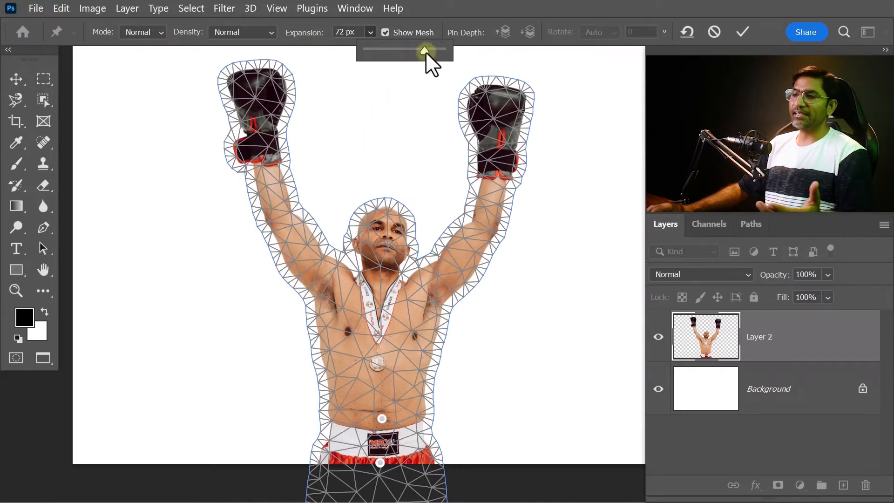
pyautogui.click(409, 48)
pyautogui.click(370, 32)
pyautogui.click(360, 31)
pyautogui.click(305, 33)
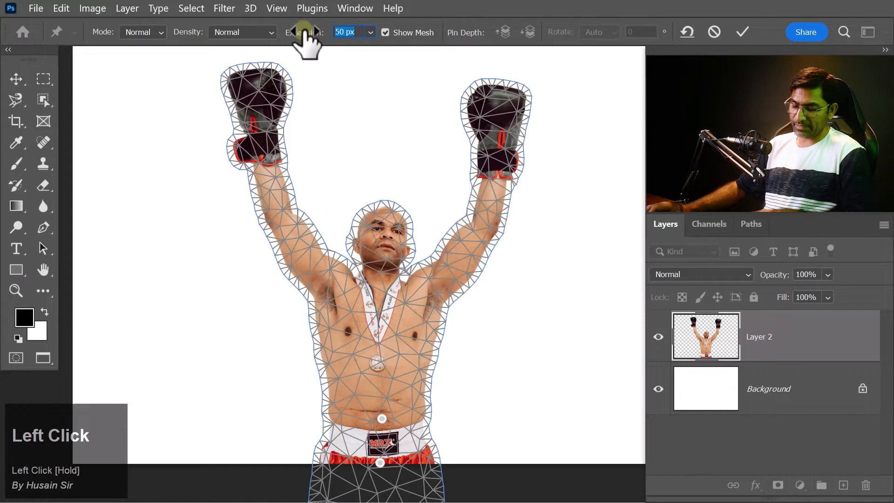
pyautogui.write('-2')
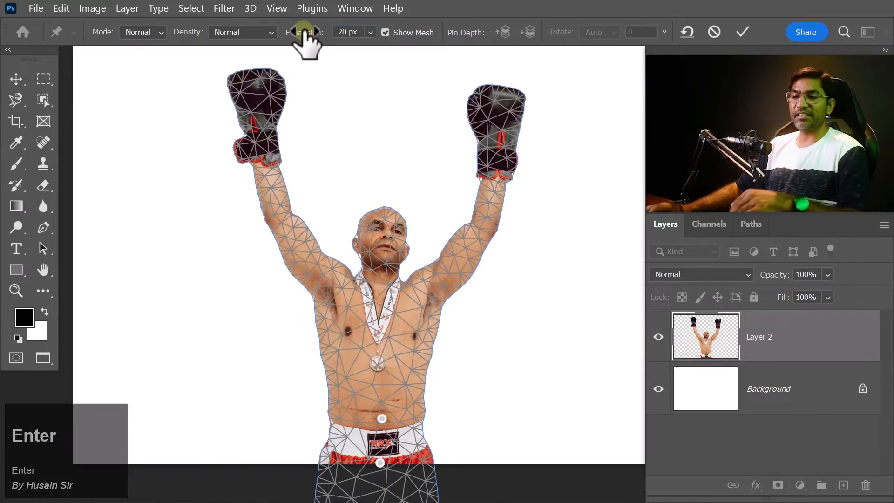
pyautogui.click(339, 34)
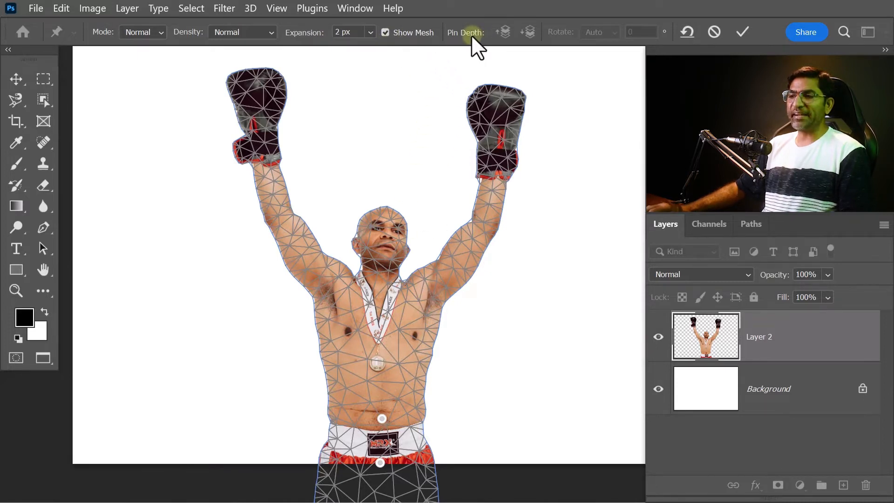
# Pin the boxer's upper chest and both upper arms.
pyautogui.click(380, 297)
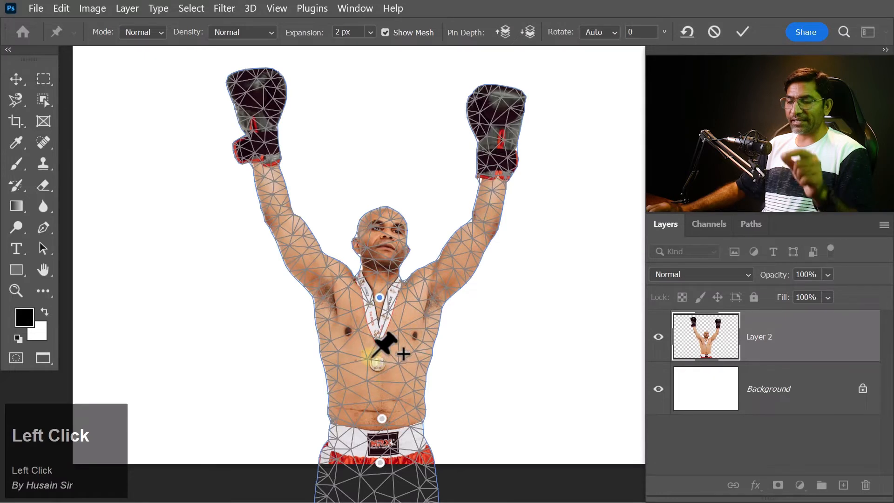
pyautogui.click(320, 253)
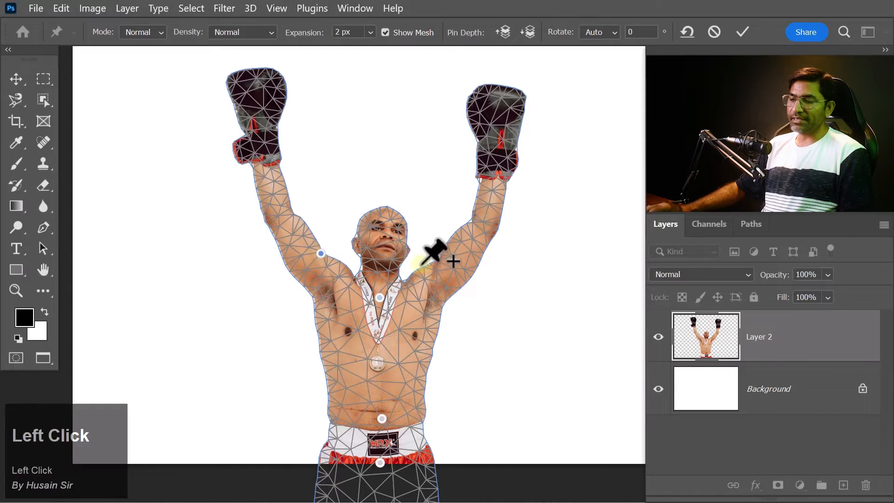
pyautogui.click(439, 260)
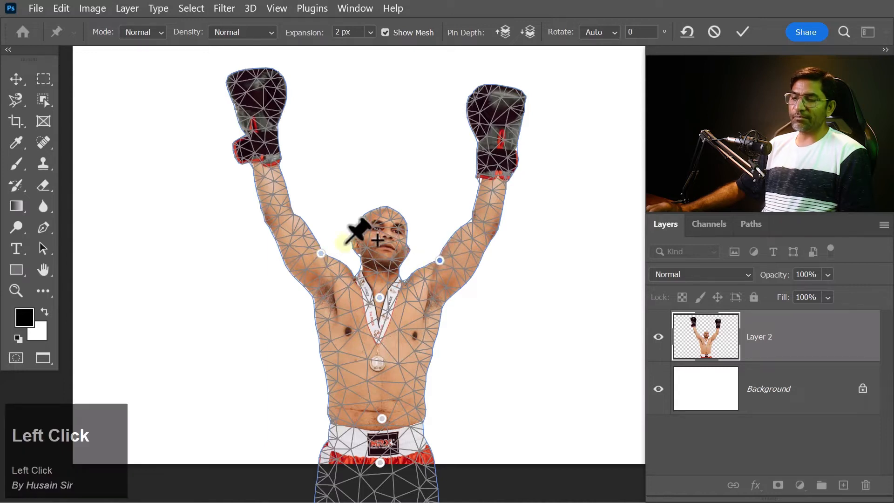
# Try rotating the pin on the boxer's right upper arm to 43 degrees and undo the rotation.
pyautogui.click(322, 254)
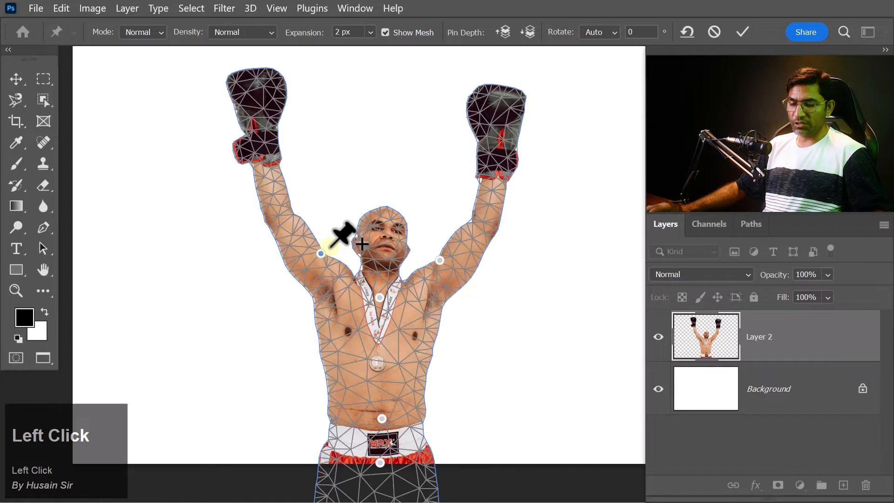
pyautogui.press('alt')
pyautogui.moveTo(340, 227); pyautogui.dragTo(353, 249)
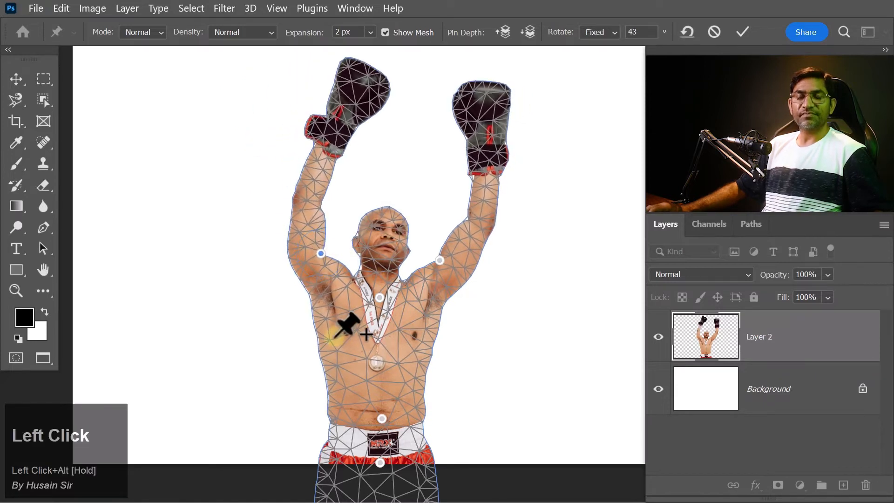
pyautogui.hotkey('ctrl', 'z')
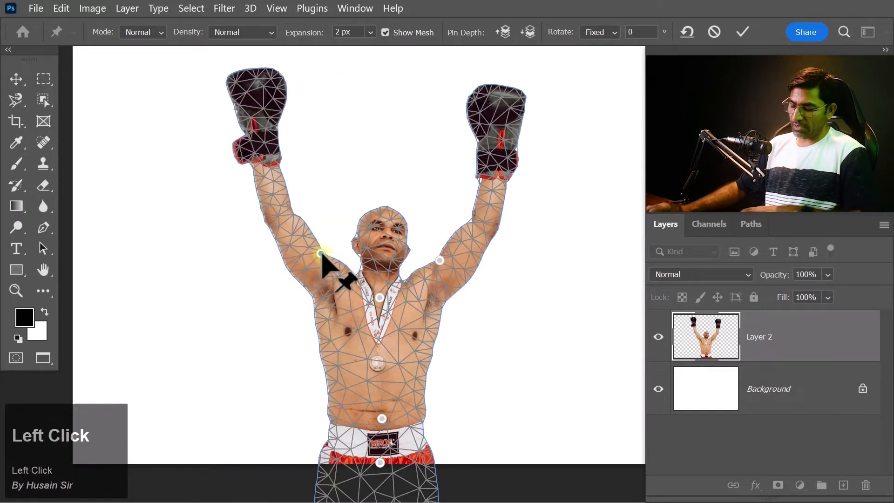
# Remove the pins from both upper arms.
pyautogui.press('Delete')
pyautogui.click(439, 262)
pyautogui.press('Delete')
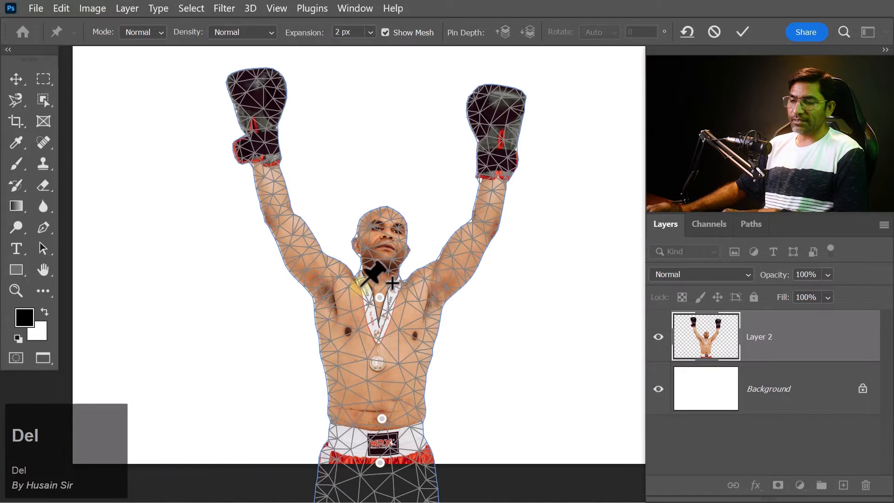
# Pin the boxer's right shoulder and rotate it to 41 degrees, and pin the right elbow and rotate it to 66 degrees.
pyautogui.click(334, 279)
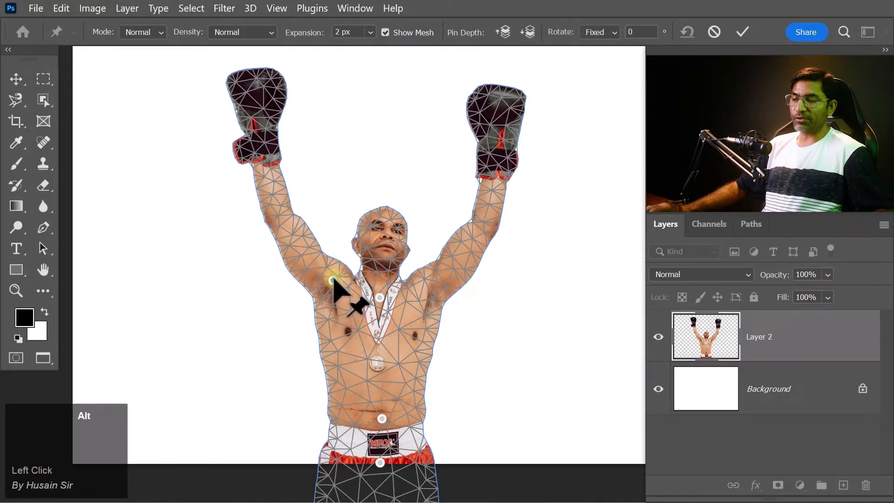
pyautogui.moveTo(363, 258); pyautogui.dragTo(376, 275)
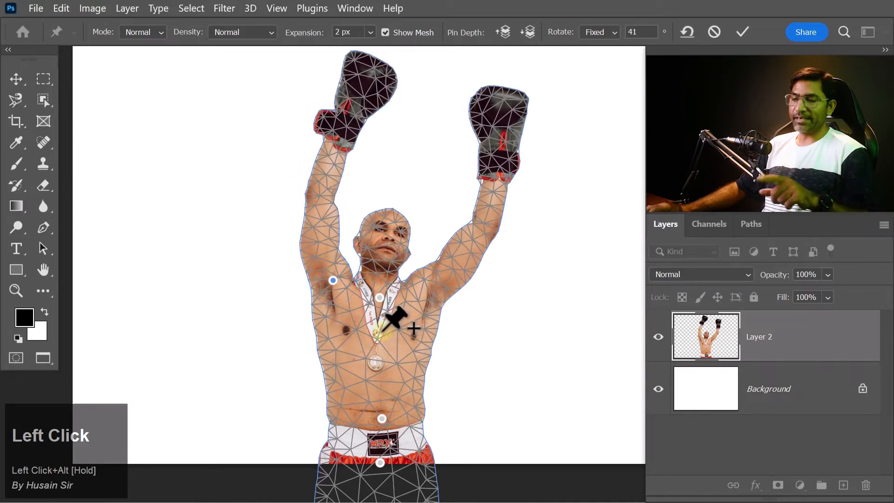
pyautogui.click(329, 195)
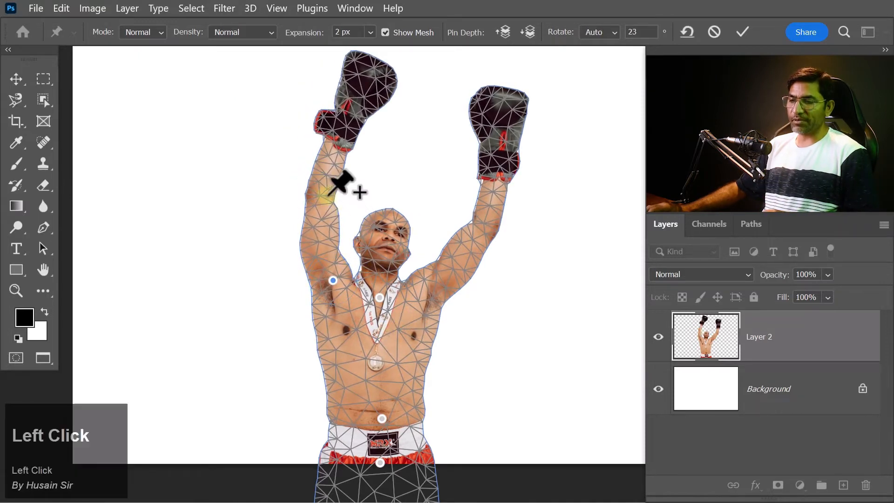
pyautogui.moveTo(352, 182); pyautogui.dragTo(372, 201)
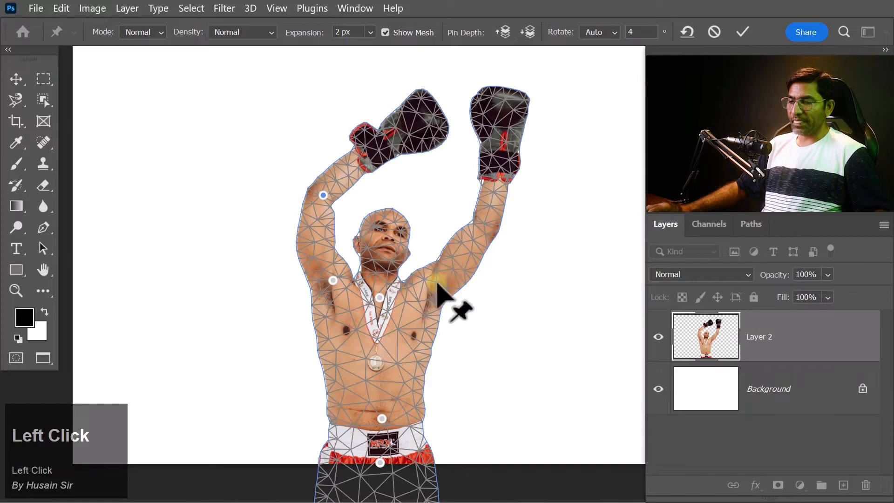
# Pin the boxer's left shoulder and rotate it to -32 degrees, and pin the left elbow and rotate it to -59 degrees.
pyautogui.click(435, 282)
pyautogui.moveTo(451, 274); pyautogui.dragTo(440, 246)
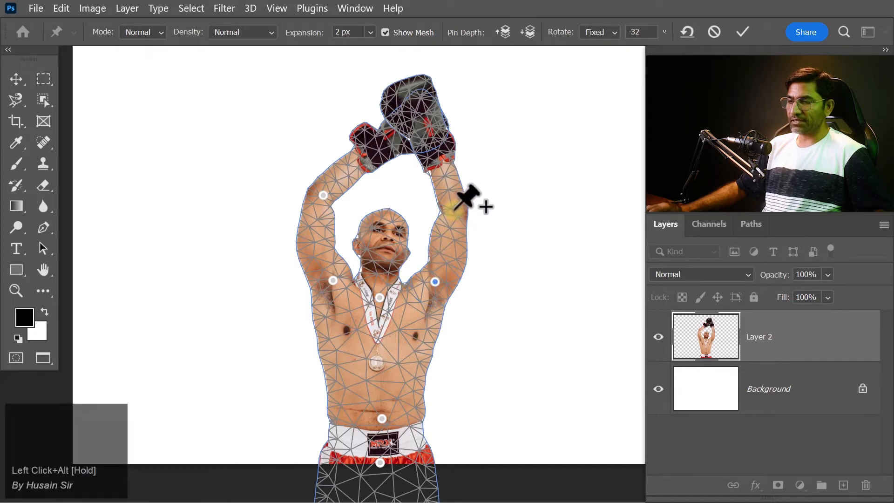
pyautogui.click(454, 209)
pyautogui.moveTo(463, 190)
pyautogui.mouseDown()
pyautogui.moveTo(468, 186)
pyautogui.moveTo(449, 180)
pyautogui.mouseUp()
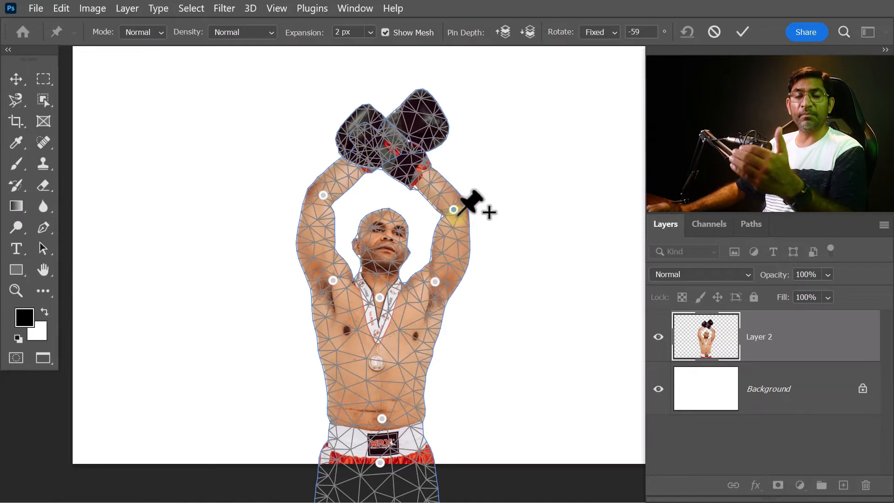
# Test the pin depth by sending the boxer's left elbow pin backward and forward again, and bring the right elbow pin forward.
pyautogui.click(527, 32)
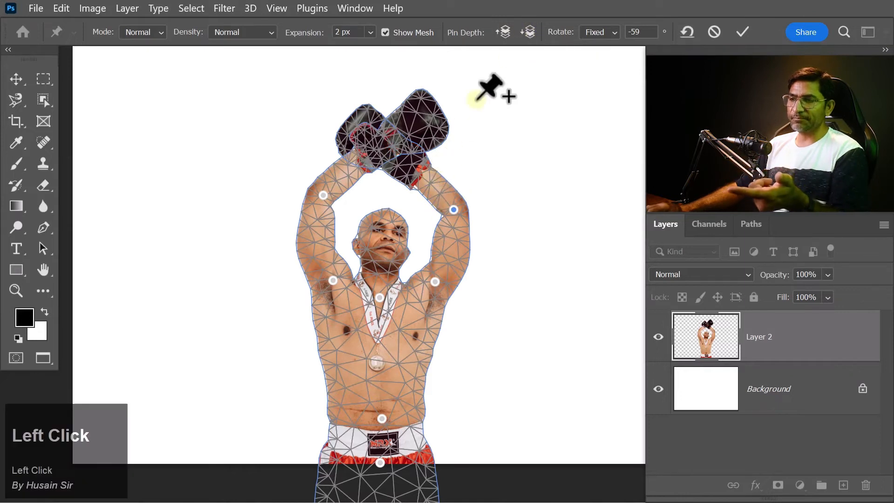
pyautogui.click(499, 35)
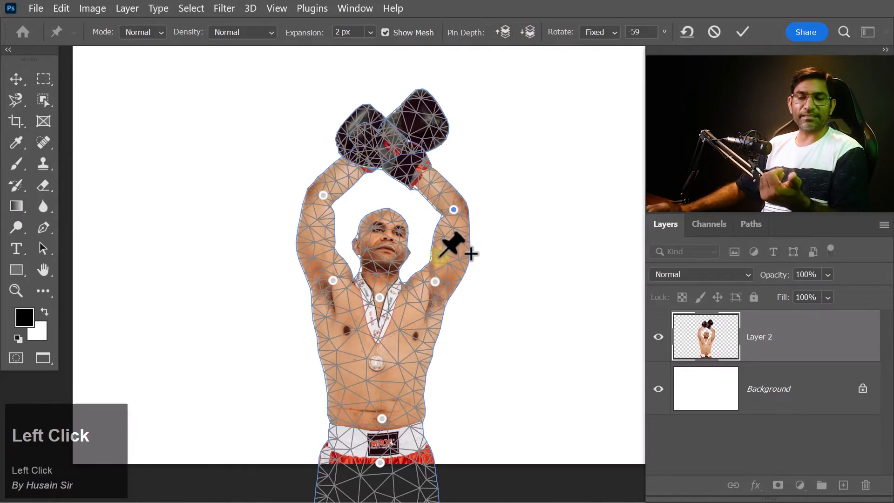
pyautogui.click(323, 195)
pyautogui.click(503, 32)
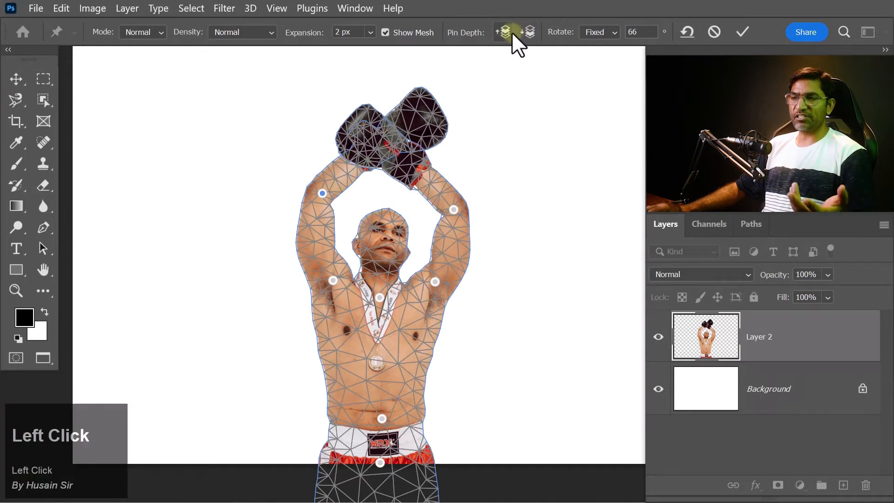
pyautogui.click(508, 32)
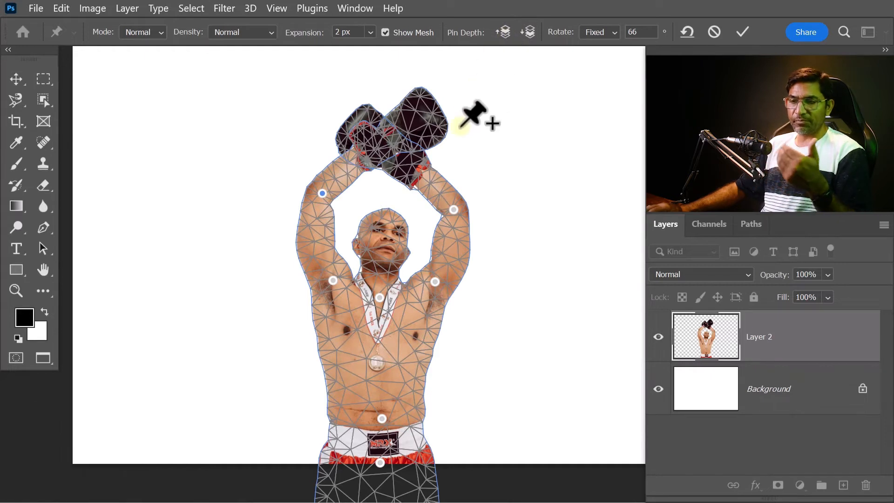
# Remove the elbow and shoulder pins from both of the boxer's arms.
pyautogui.click(613, 30)
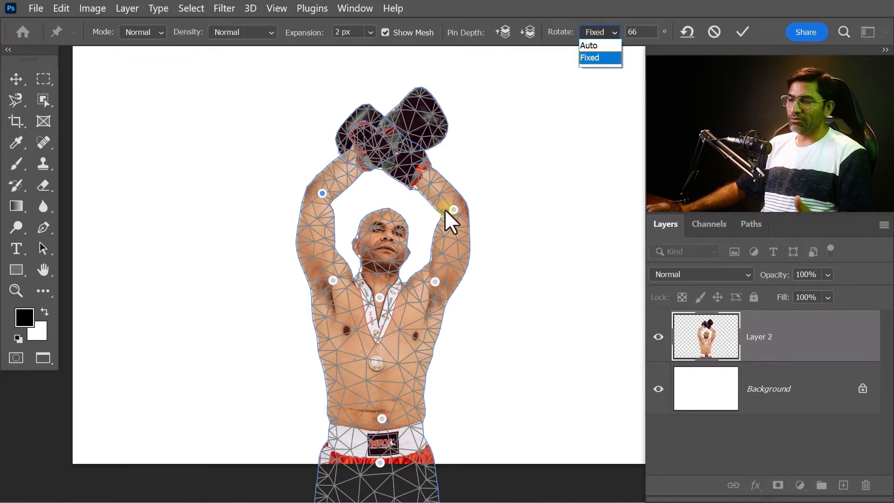
pyautogui.click(322, 192)
pyautogui.press('Delete')
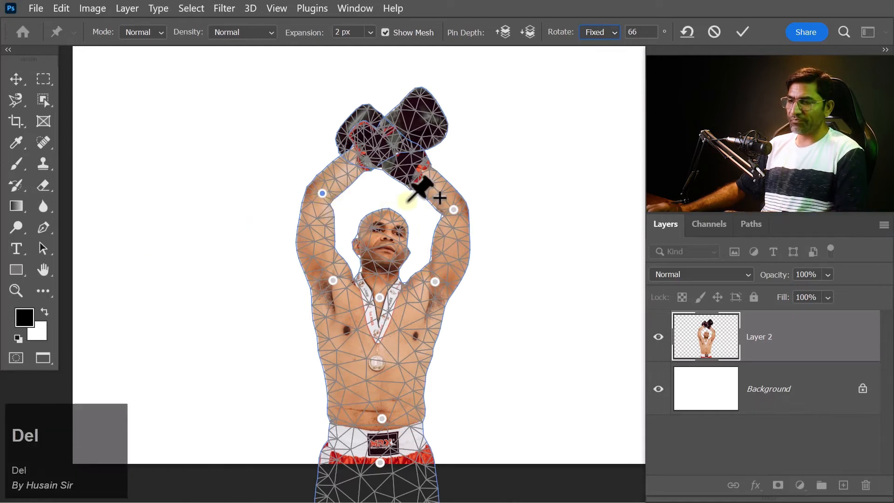
pyautogui.click(453, 210)
pyautogui.press('Delete')
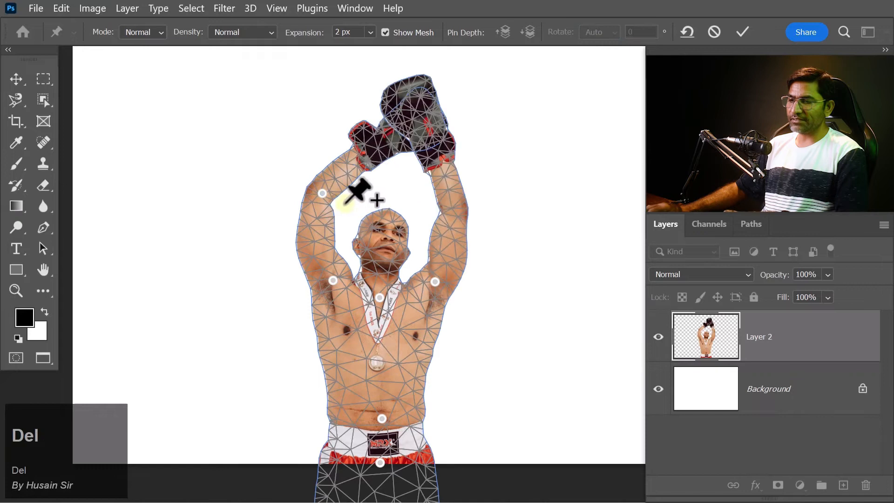
pyautogui.click(322, 192)
pyautogui.press('Delete')
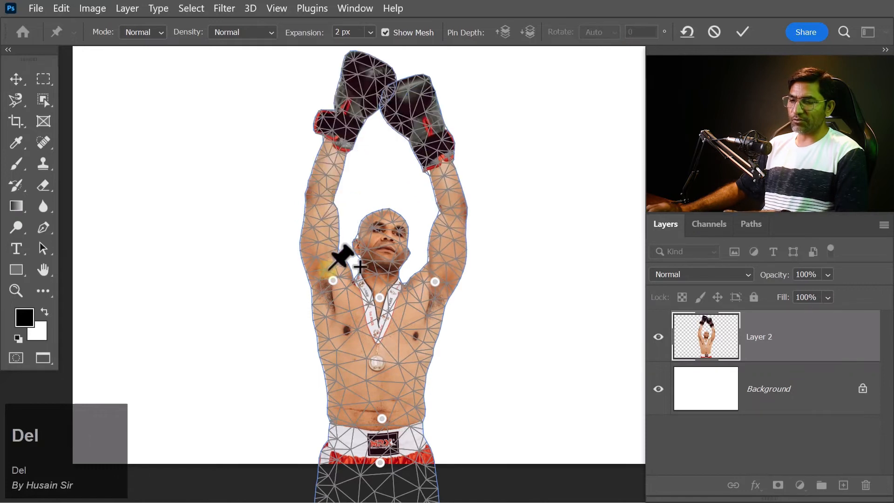
pyautogui.click(333, 281)
pyautogui.press('Delete')
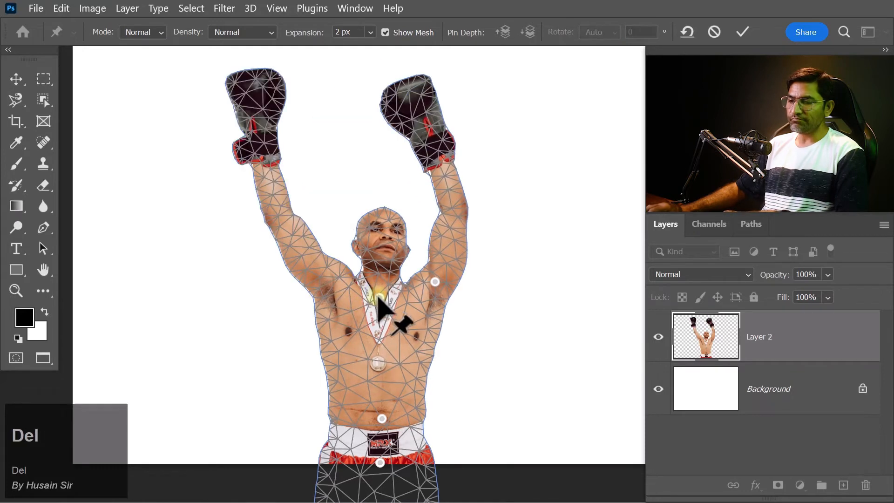
pyautogui.click(435, 282)
pyautogui.press('Delete')
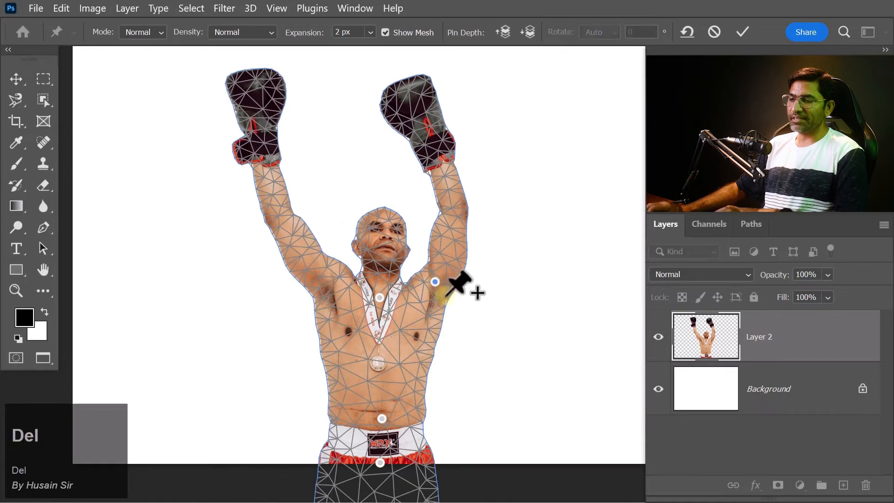
# Set the upper chest pin's rotation to Fixed and pull the pin sideways to lean the torso toward the boxer's left.
pyautogui.click(379, 297)
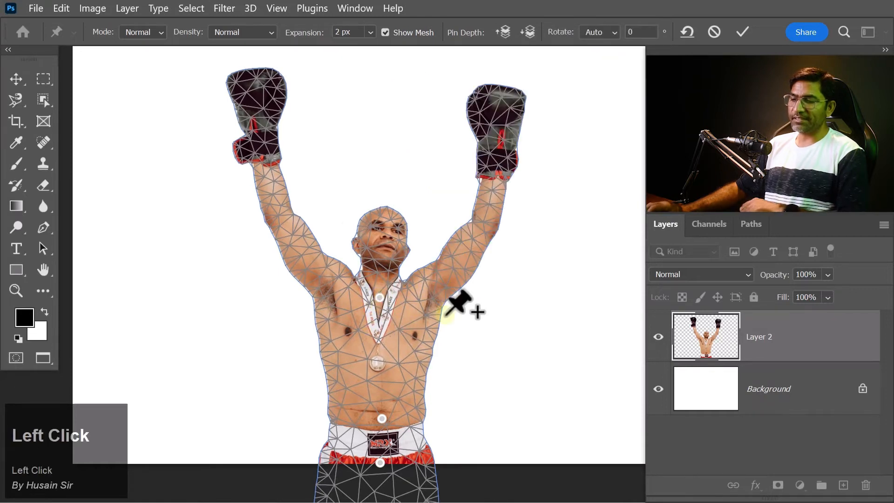
pyautogui.click(614, 31)
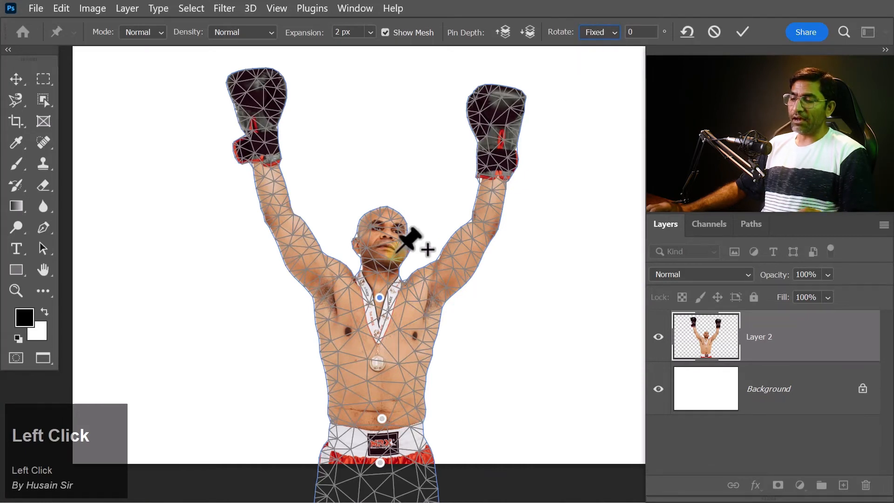
pyautogui.click(379, 299)
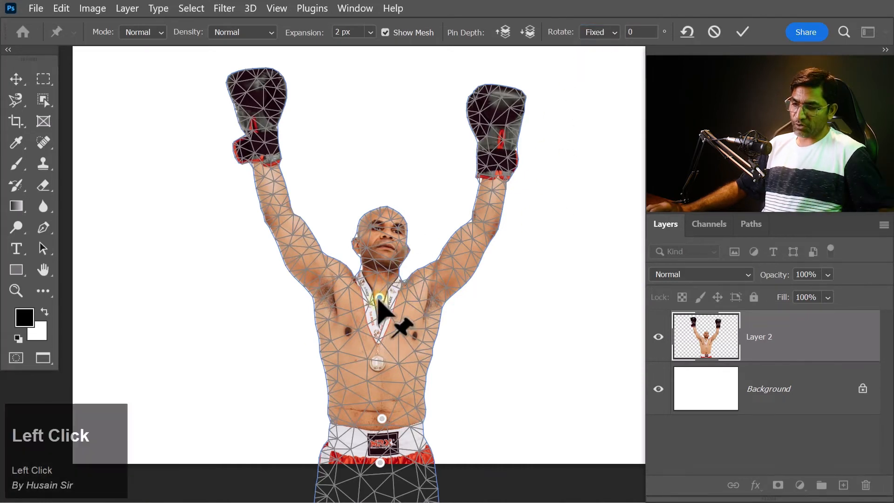
pyautogui.moveTo(378, 299); pyautogui.dragTo(498, 295)
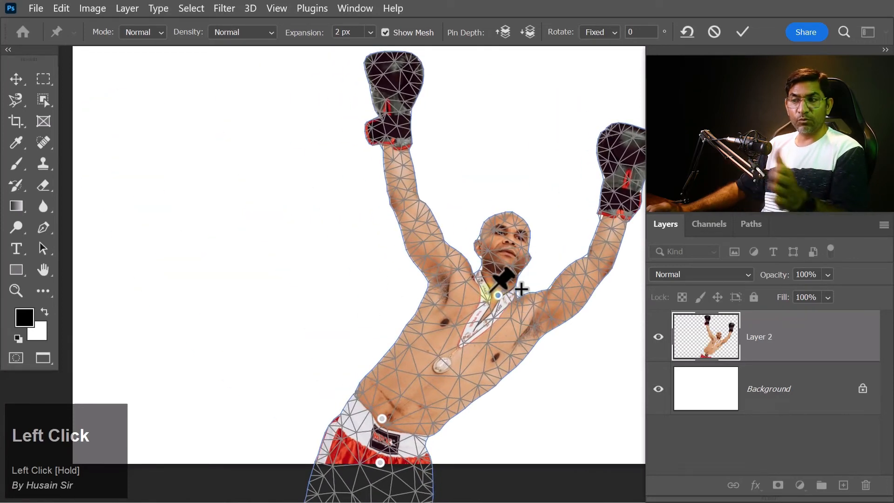
# Try rotating the upper body clockwise around the chest pin and undo the rotation.
pyautogui.press('alt')
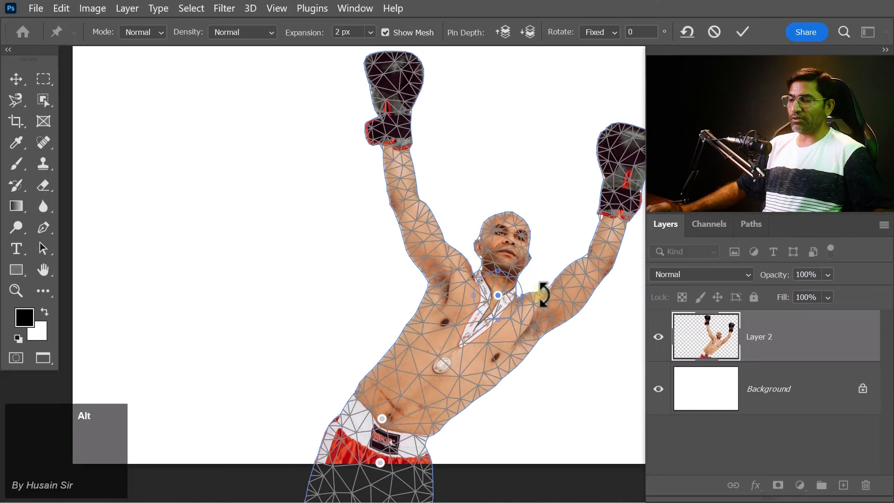
pyautogui.moveTo(539, 292); pyautogui.dragTo(541, 336)
pyautogui.hotkey('ctrl', 'z')
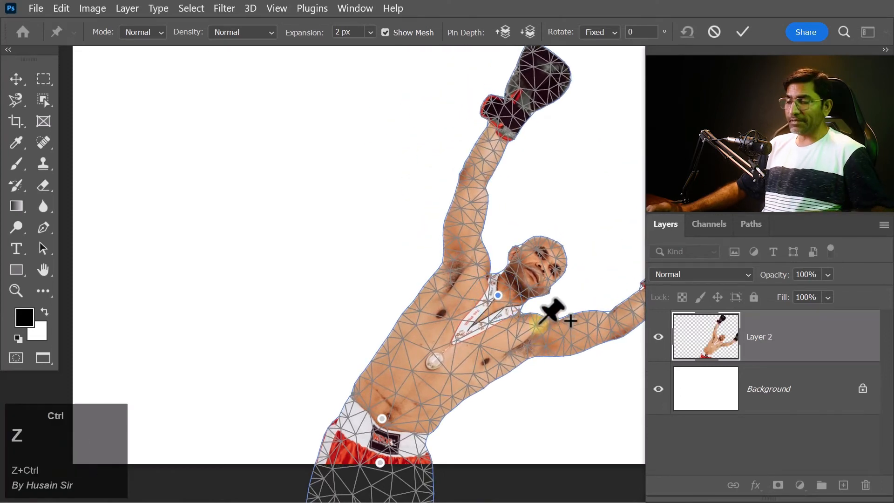
# Replace the upper chest pin with a new one set to Auto rotation and pull it sideways to lean the torso toward the boxer's right.
pyautogui.press('Delete')
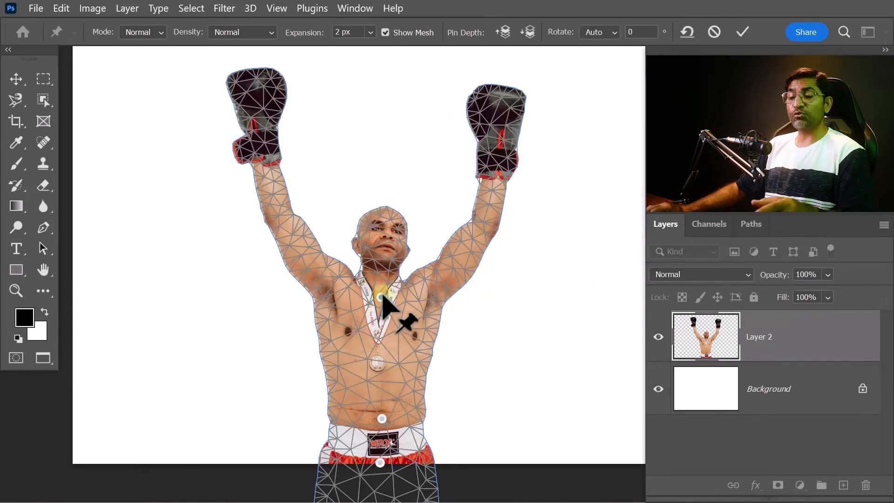
pyautogui.click(381, 297)
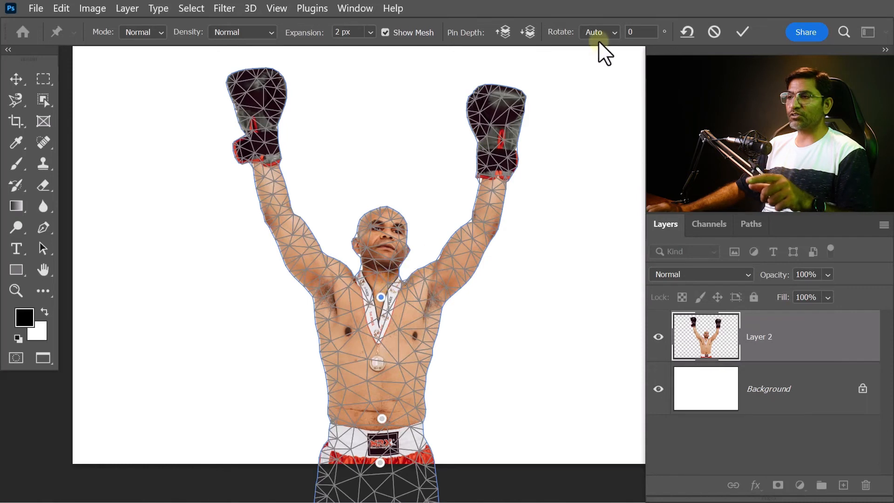
pyautogui.click(615, 31)
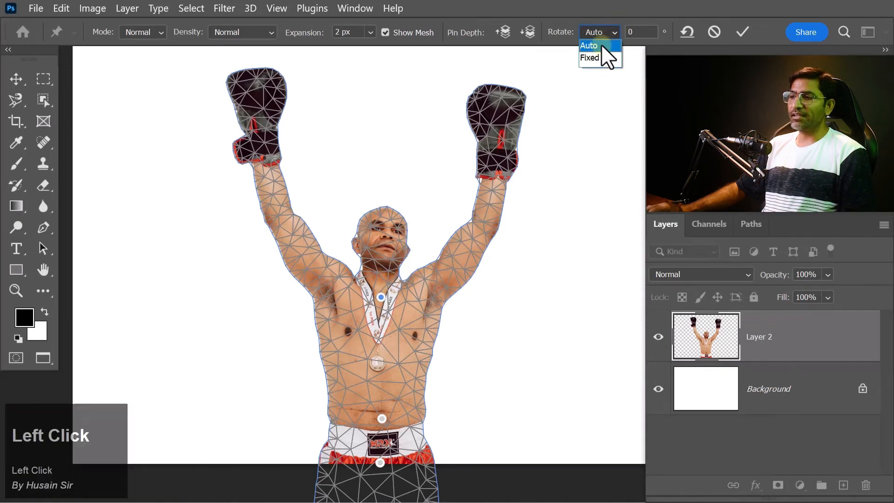
pyautogui.moveTo(380, 297); pyautogui.dragTo(301, 306)
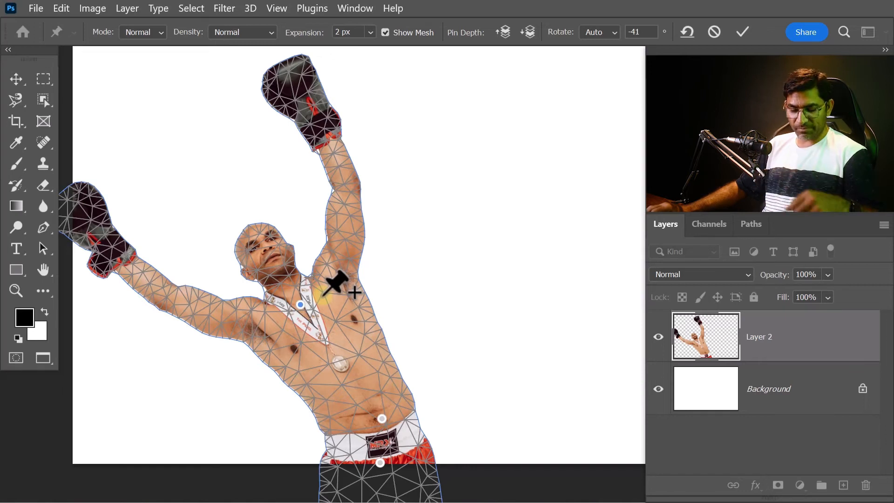
# Undo the last chest pin changes and pull the pin back to the middle to straighten the torso.
pyautogui.hotkey('ctrl', 'z')
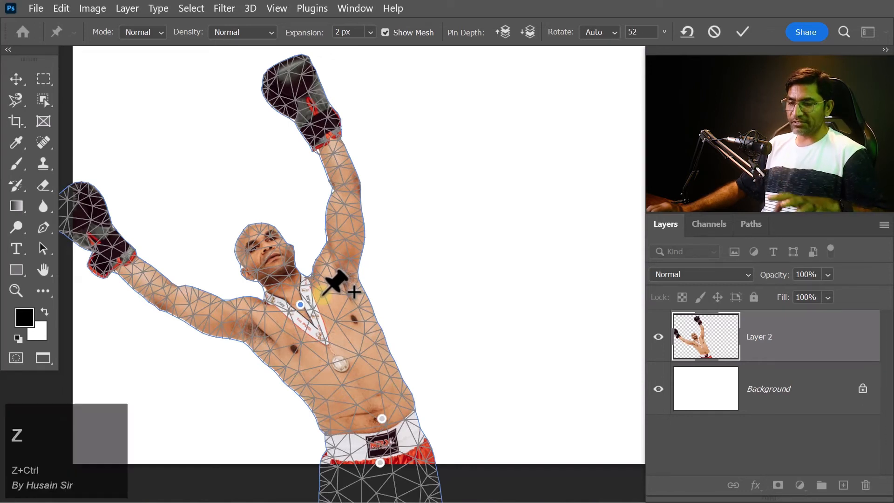
pyautogui.hotkey('ctrl', 'z')
pyautogui.moveTo(461, 319); pyautogui.dragTo(380, 298)
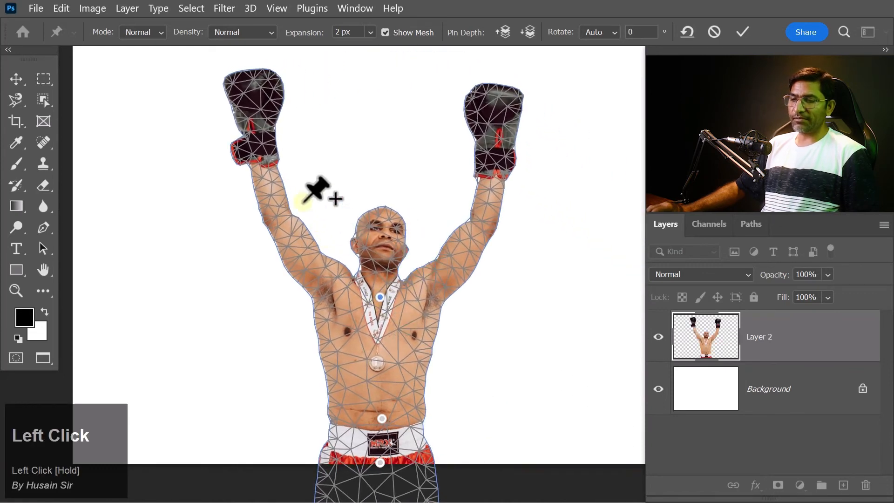
# Pin both shoulders and rotate the boxer's right arm to about 24° and the left arm to about -24°, swinging both inward.
pyautogui.click(328, 284)
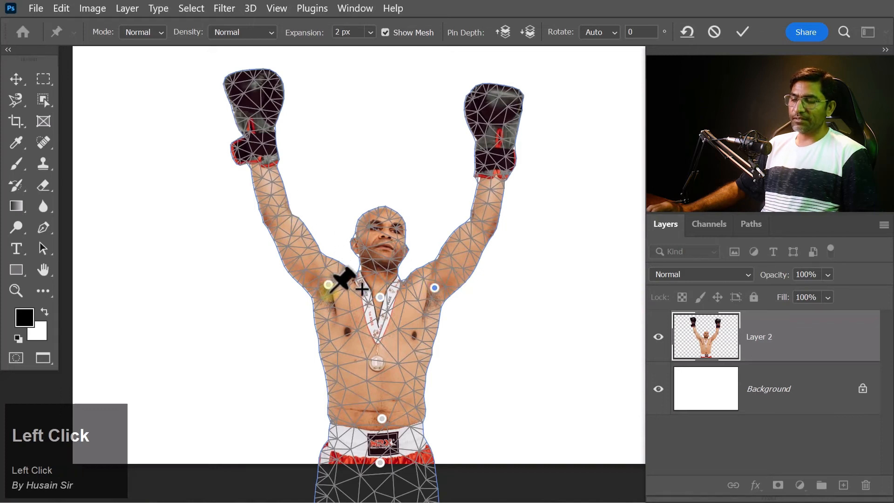
pyautogui.moveTo(349, 261); pyautogui.dragTo(364, 271)
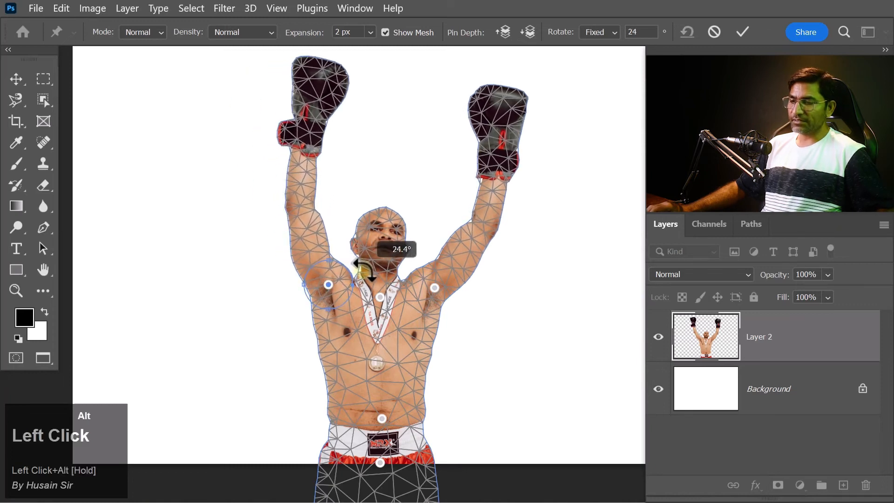
pyautogui.click(435, 287)
pyautogui.moveTo(448, 309); pyautogui.dragTo(461, 310)
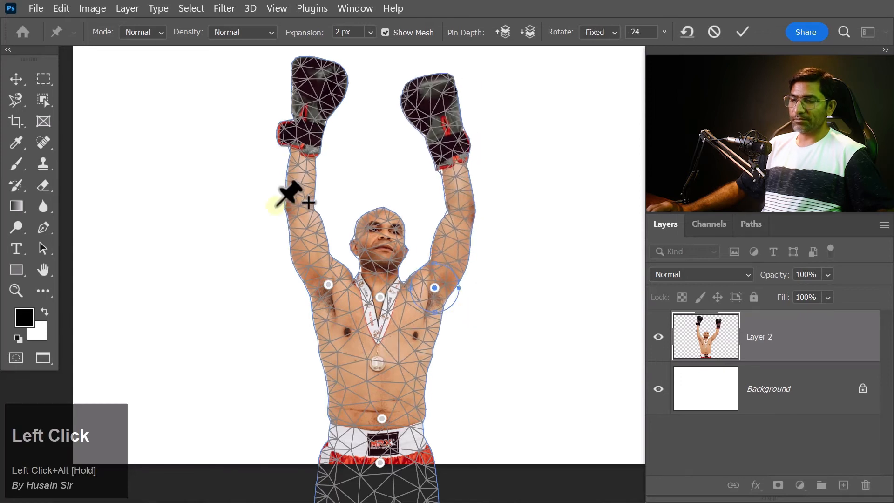
# Pin both elbows and bend the forearms over the head, rotating the boxer's right elbow to about 55° and the left to about -50°.
pyautogui.click(303, 206)
pyautogui.moveTo(345, 189); pyautogui.dragTo(356, 231)
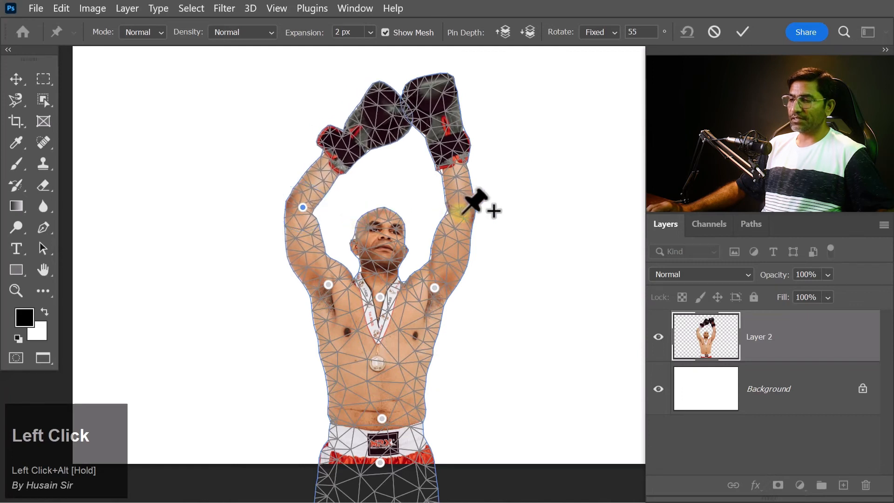
pyautogui.click(463, 213)
pyautogui.moveTo(479, 232); pyautogui.dragTo(484, 235)
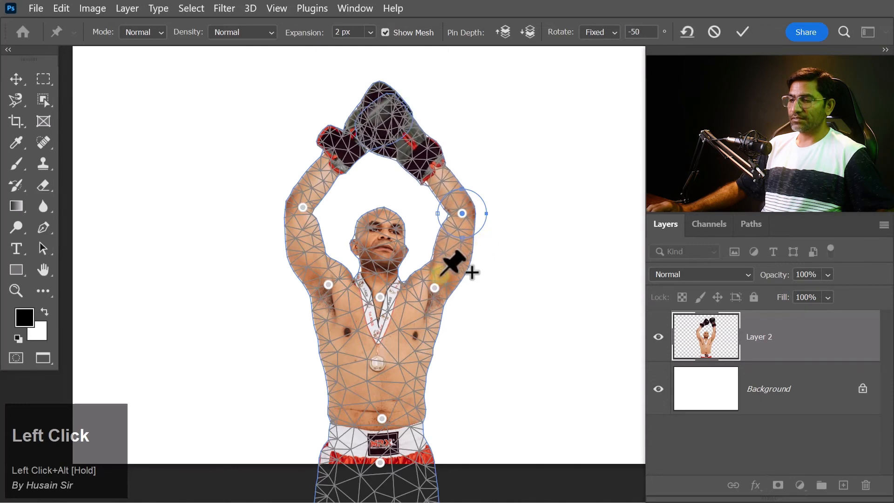
# Adjust the rotation of the boxer's left shoulder pin and move the left elbow pin slightly inward toward the head.
pyautogui.click(434, 287)
pyautogui.moveTo(449, 319); pyautogui.dragTo(456, 311)
pyautogui.click(462, 215)
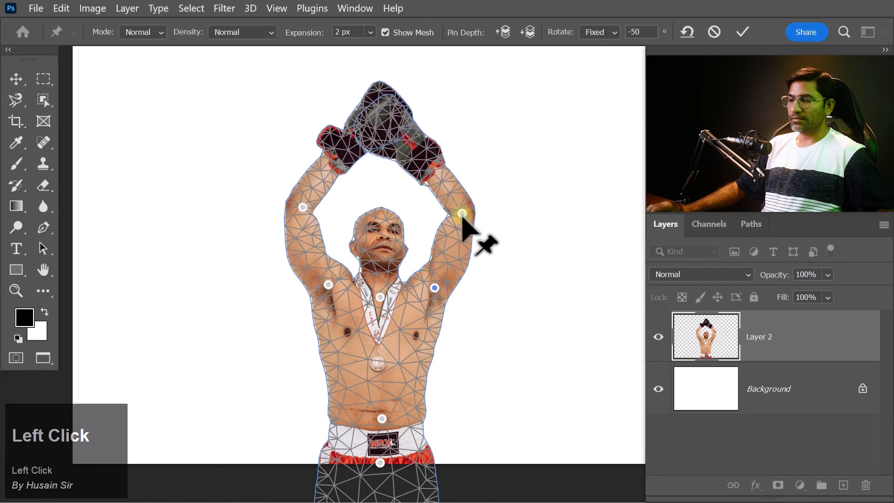
pyautogui.moveTo(462, 215); pyautogui.dragTo(448, 212)
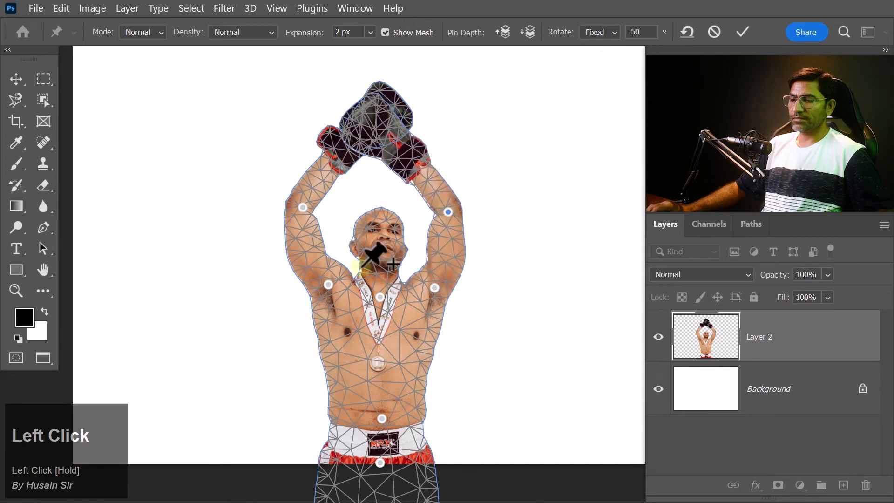
# Rotate the boxer's right shoulder pin to about 43°, move the right elbow pin slightly inward and rotate it to about 62°.
pyautogui.click(327, 285)
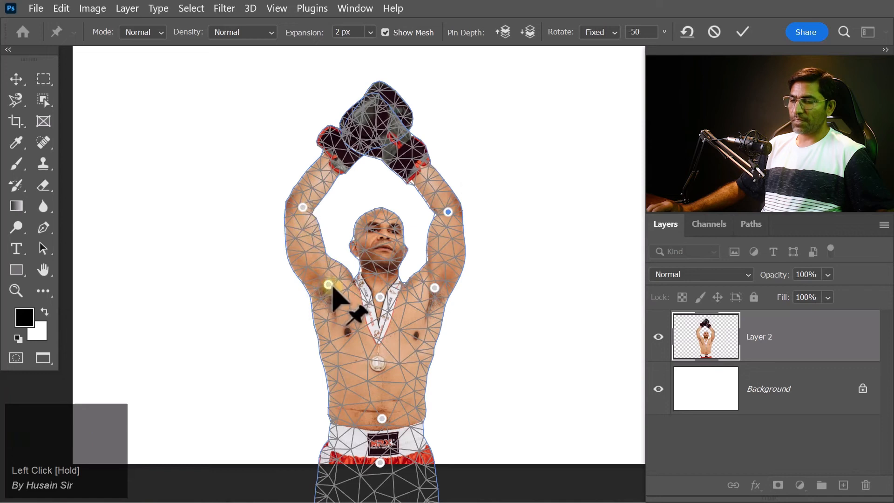
pyautogui.moveTo(349, 305); pyautogui.dragTo(345, 313)
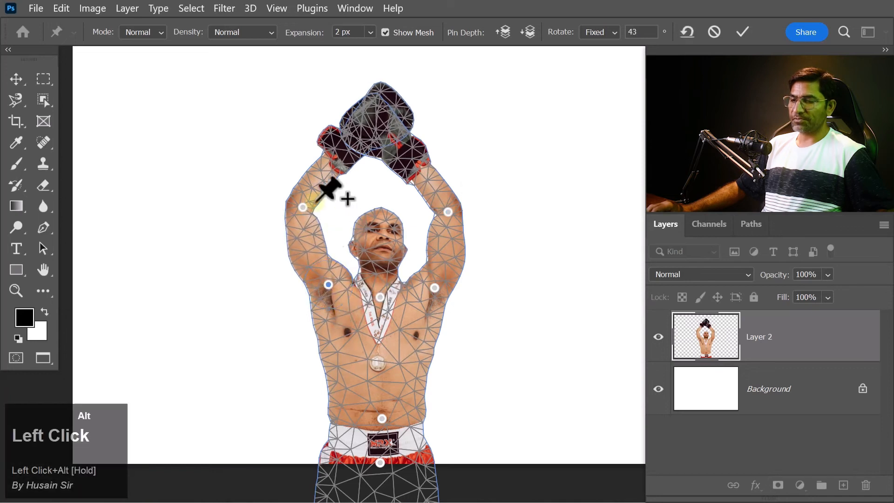
pyautogui.click(307, 205)
pyautogui.moveTo(310, 220); pyautogui.dragTo(339, 208)
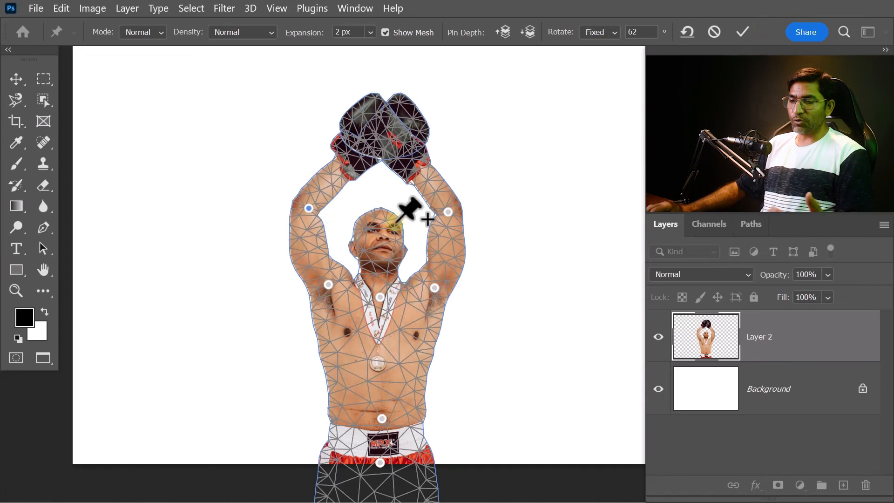
# Apply the puppet warp to the boxer layer, and undo it to restore the original raised-arms pose.
pyautogui.click(742, 32)
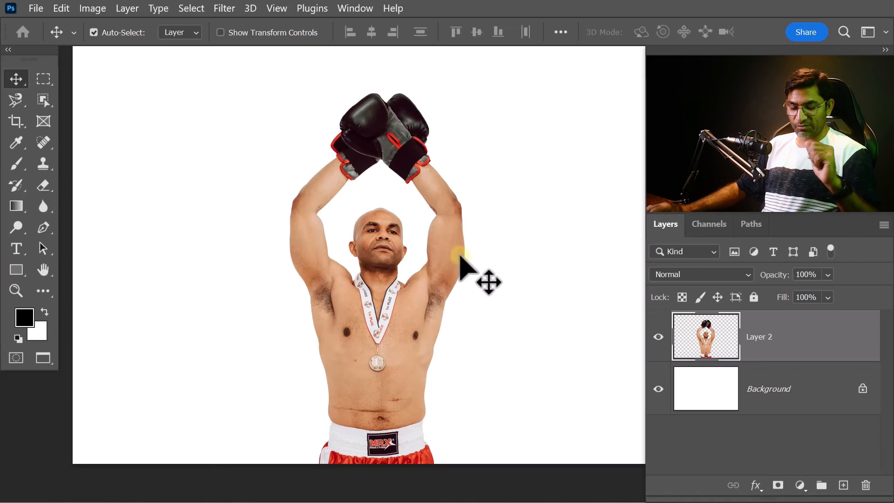
pyautogui.hotkey('ctrl', 'alt', 'z')
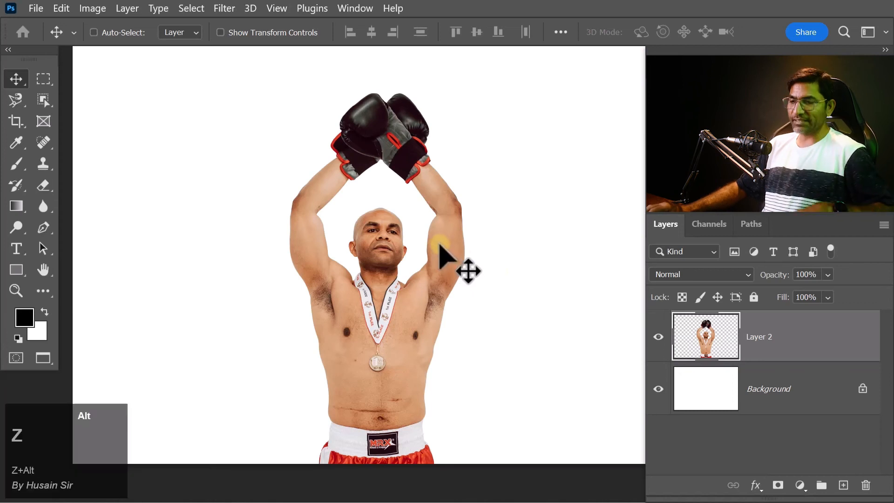
pyautogui.hotkey('ctrl', 'alt', 'z')
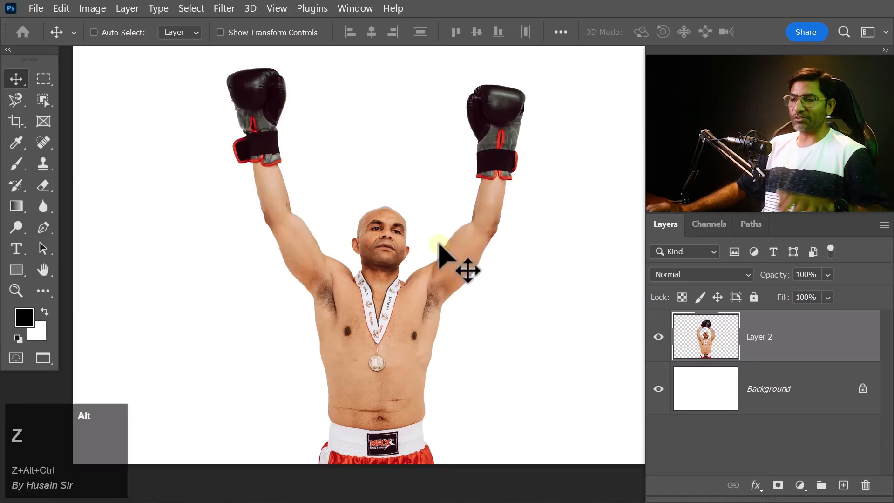